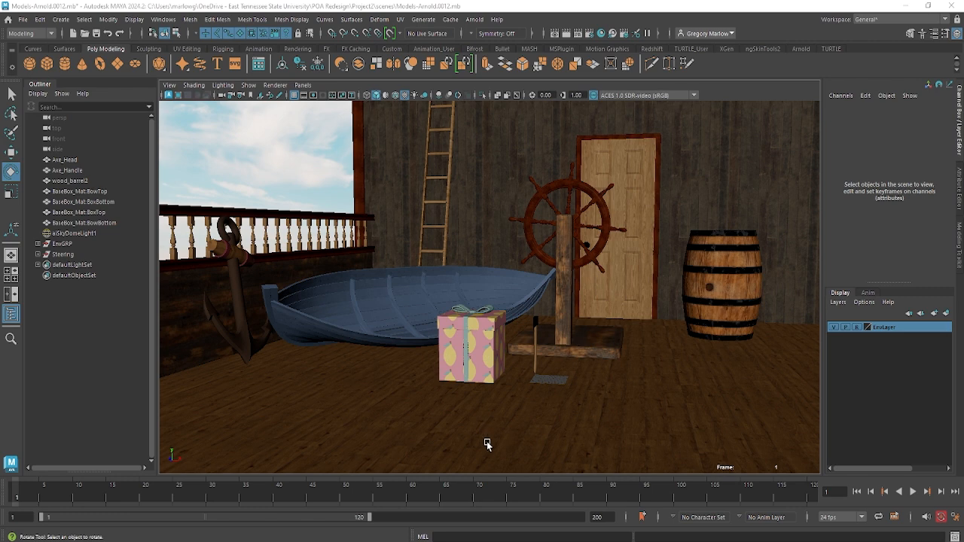
Step: Select all four parts of the gift box on the deck: box bottom, lower ribbon, lid and bow
{"action": "left_click", "coordinate": [482, 369]}
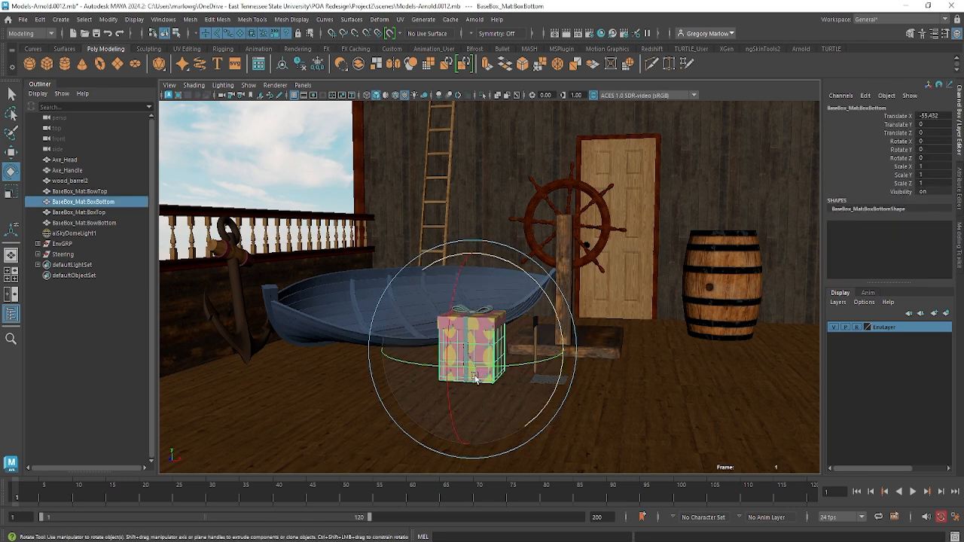
{"action": "key", "text": "q"}
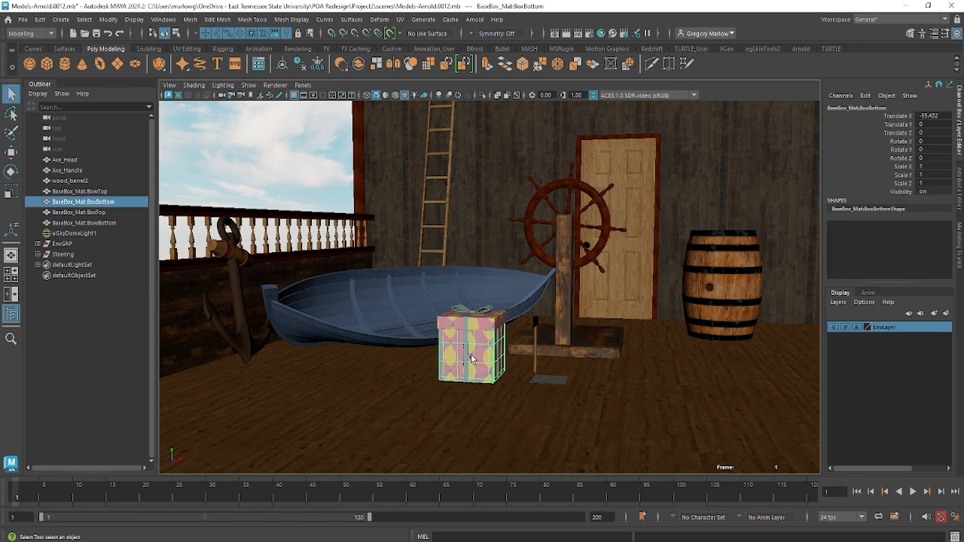
{"action": "left_click", "coordinate": [472, 361], "text": "shift"}
{"action": "left_click", "coordinate": [483, 325], "text": "shift"}
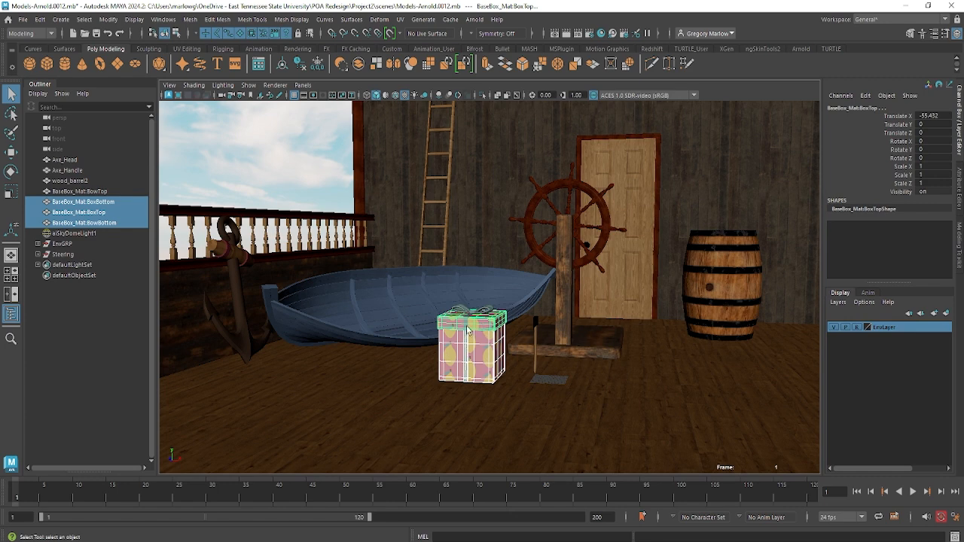
{"action": "left_click", "coordinate": [467, 330], "text": "shift"}
{"action": "left_click_drag", "start_coordinate": [478, 367], "coordinate": [467, 380], "text": "alt"}
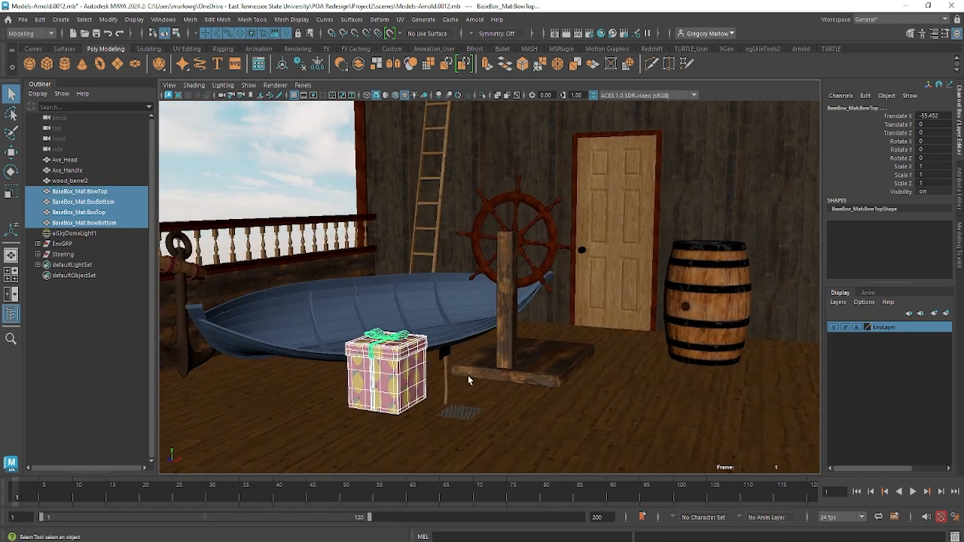
{"action": "scroll", "coordinate": [327, 413], "scroll_direction": "up", "scroll_amount": 5}
{"action": "middle_click_drag", "start_coordinate": [424, 388], "coordinate": [404, 404], "text": "alt"}
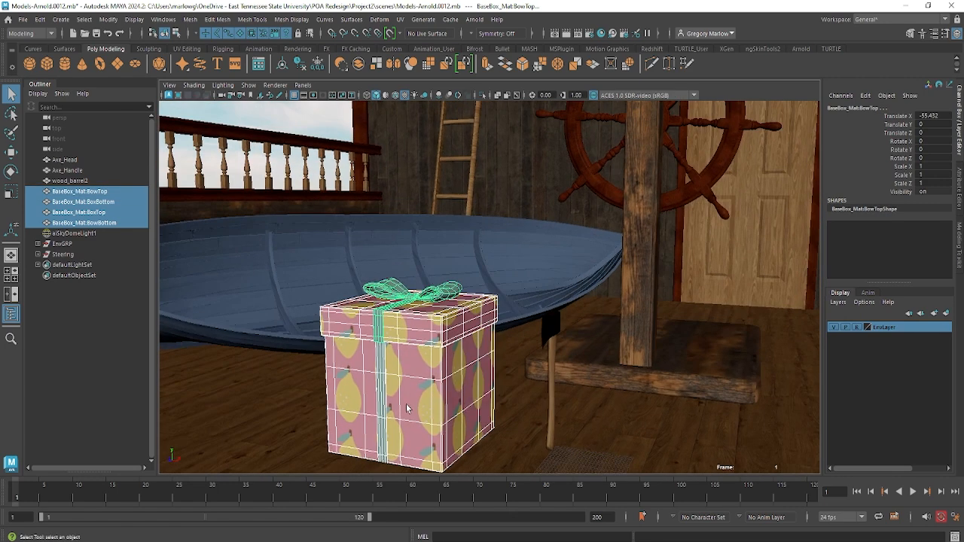
Step: Select the bow, lid, box bottom and lower ribbon one at a time to inspect the separate pieces
{"action": "key", "text": "w"}
{"action": "left_click", "coordinate": [452, 288]}
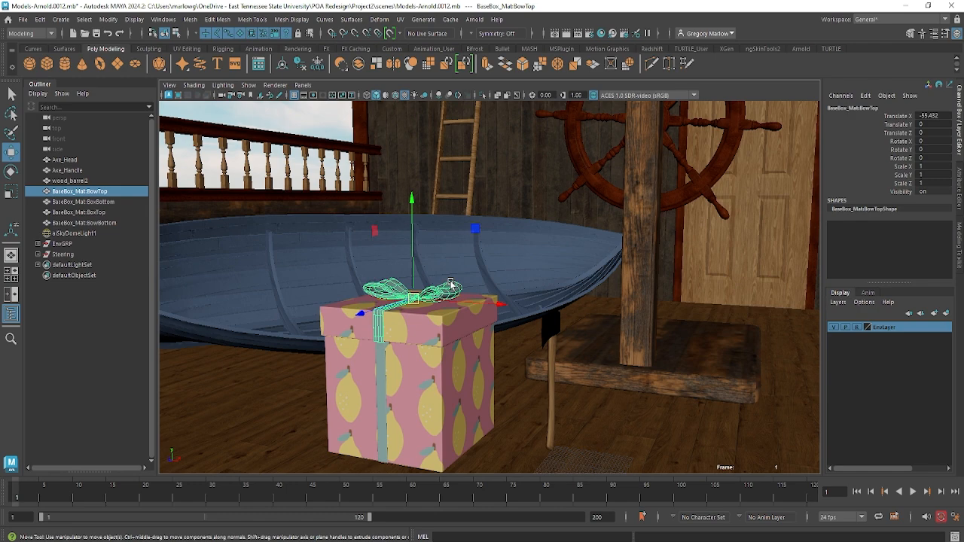
{"action": "left_click", "coordinate": [443, 332]}
{"action": "left_click", "coordinate": [431, 429]}
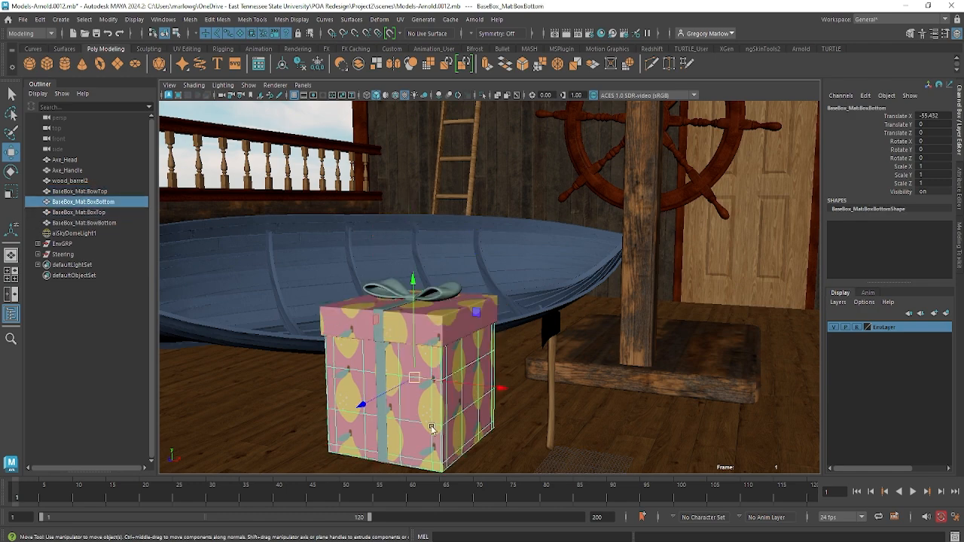
{"action": "left_click", "coordinate": [379, 360]}
{"action": "left_click_drag", "start_coordinate": [419, 412], "coordinate": [432, 390], "text": "alt"}
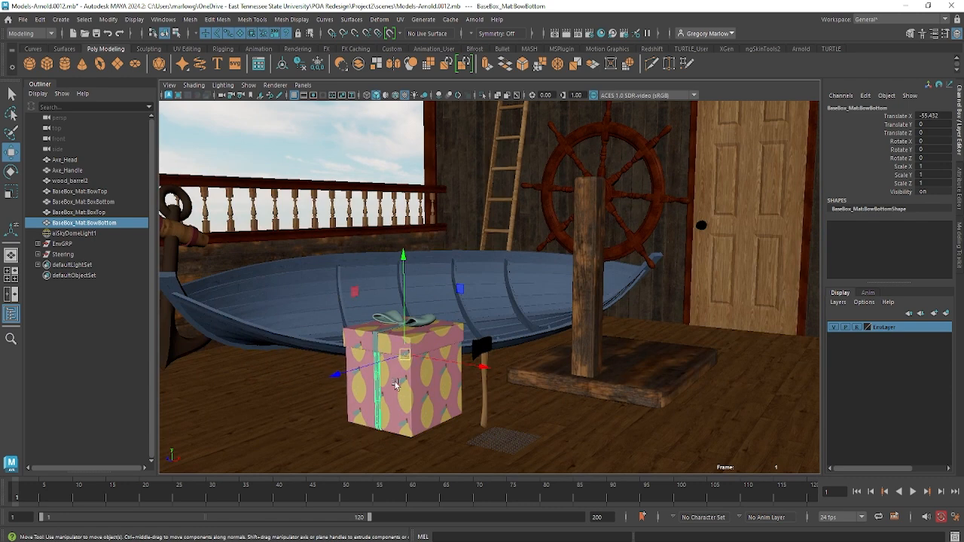
Step: Try rotating the gift box's lid and bow together about -88 degrees around X, and undo the rotation
{"action": "left_click", "coordinate": [437, 339]}
{"action": "left_click", "coordinate": [428, 320], "text": "shift"}
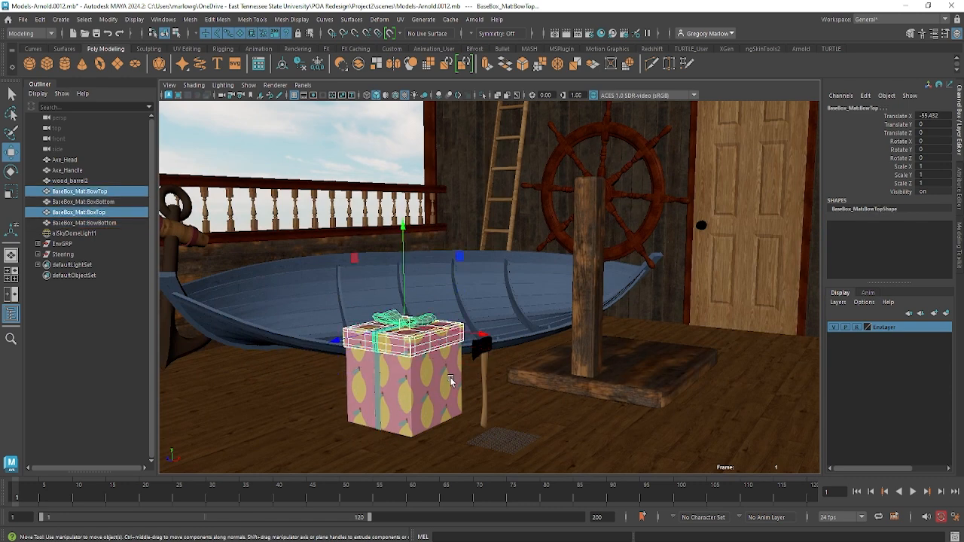
{"action": "key", "text": "e"}
{"action": "right_click", "coordinate": [448, 379]}
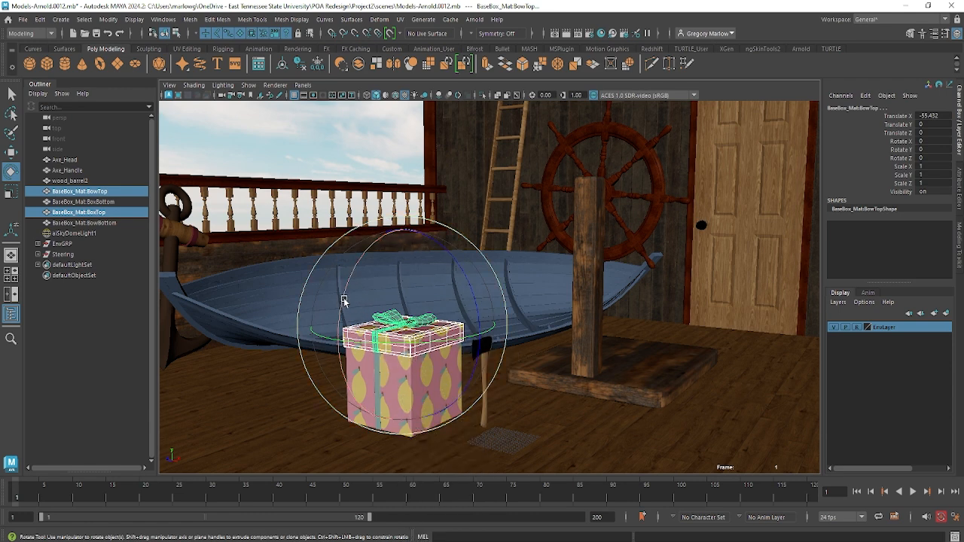
{"action": "left_click_drag", "start_coordinate": [343, 301], "coordinate": [454, 240]}
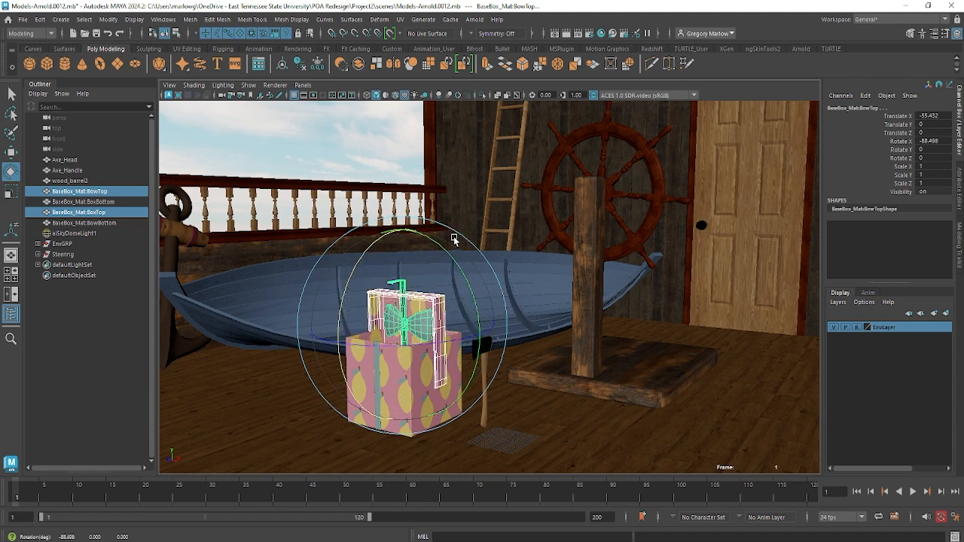
{"action": "key", "text": "ctrl+z"}
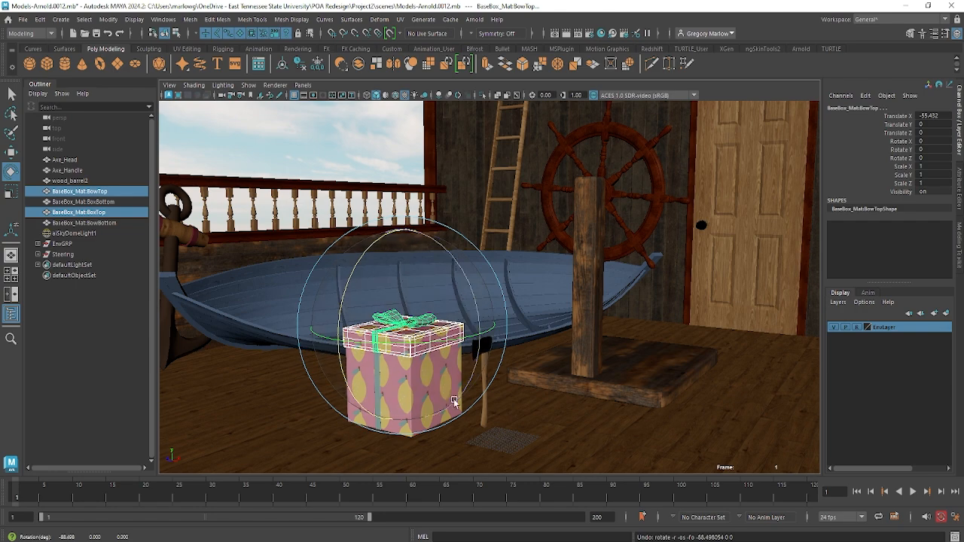
{"action": "mouse_move", "coordinate": [454, 400]}
{"action": "left_mouse_down", "text": "alt"}
{"action": "mouse_move", "coordinate": [395, 398]}
{"action": "mouse_move", "coordinate": [449, 398]}
{"action": "left_mouse_up", "text": "alt"}
{"action": "right_click_drag", "start_coordinate": [422, 392], "coordinate": [452, 370], "text": "alt"}
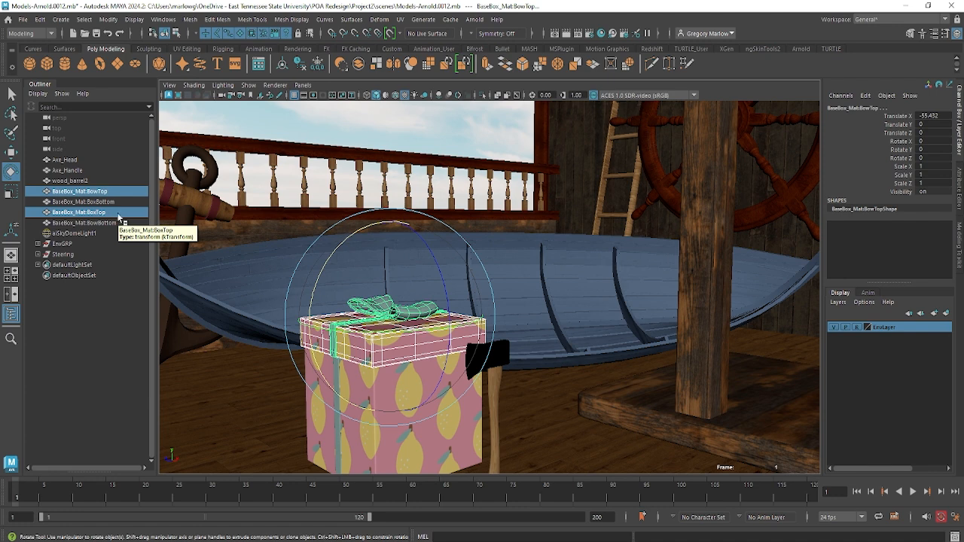
Step: Try setting Translate X of all four gift box parts to 0, and undo the move
{"action": "left_click", "coordinate": [110, 193]}
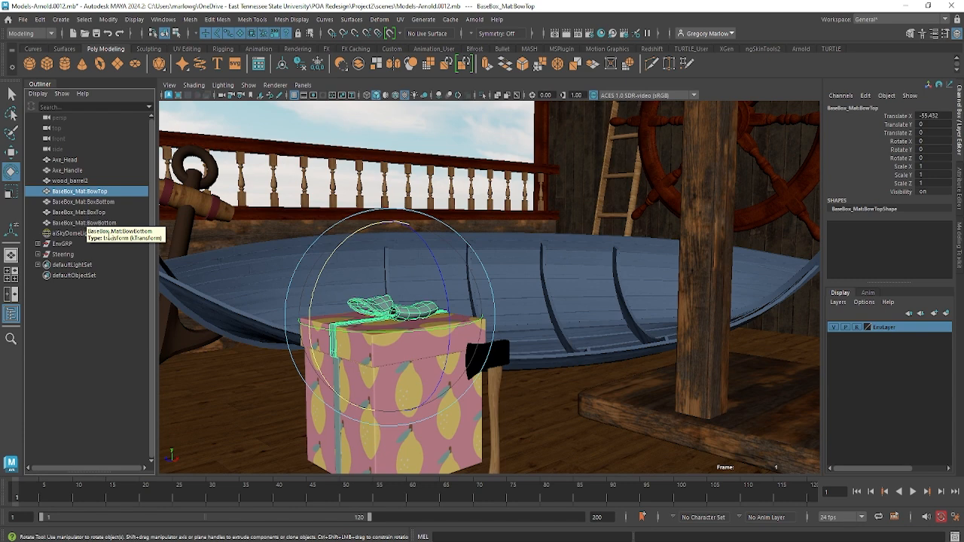
{"action": "left_click_drag", "start_coordinate": [577, 364], "coordinate": [553, 380], "text": "alt"}
{"action": "left_click", "coordinate": [100, 223], "text": "shift"}
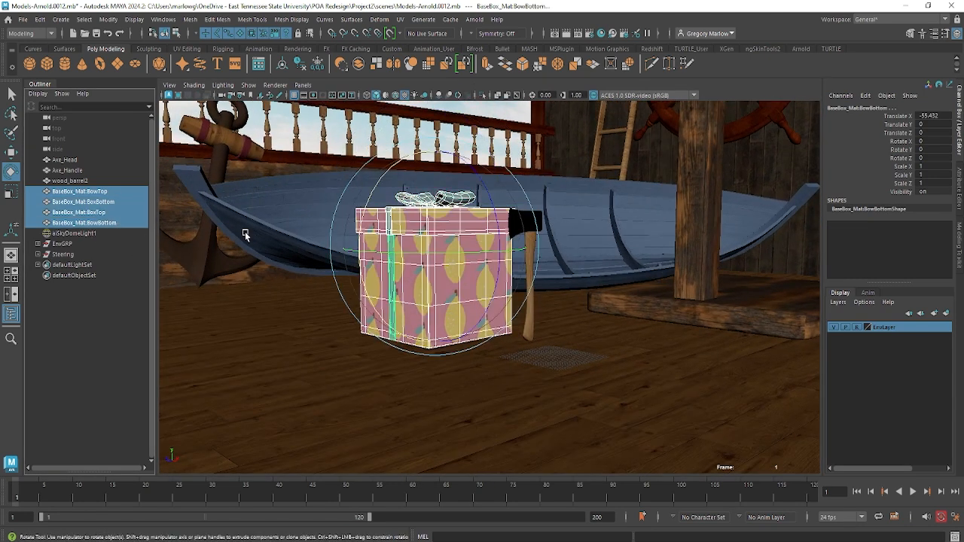
{"action": "double_click", "coordinate": [923, 115]}
{"action": "type", "text": "0"}
{"action": "key", "text": "Return"}
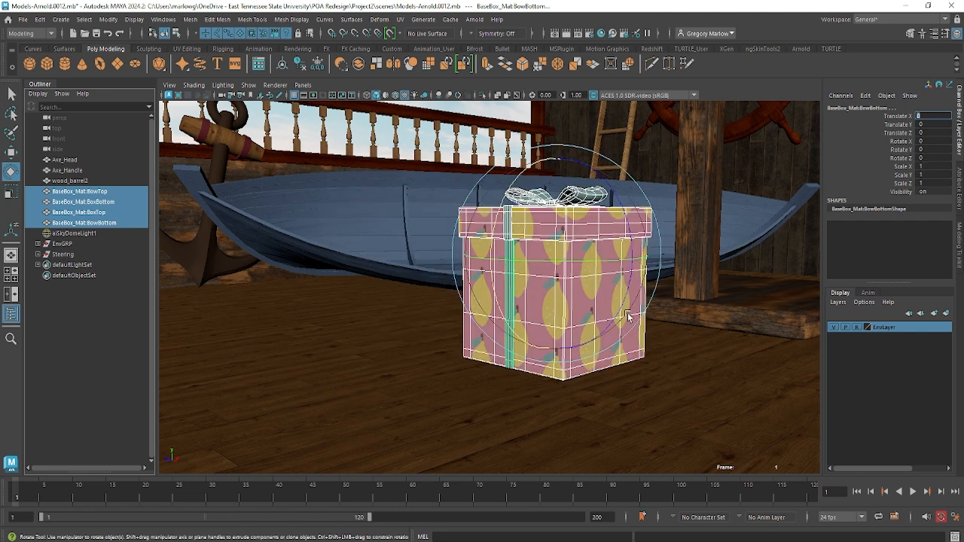
{"action": "left_click", "coordinate": [722, 323]}
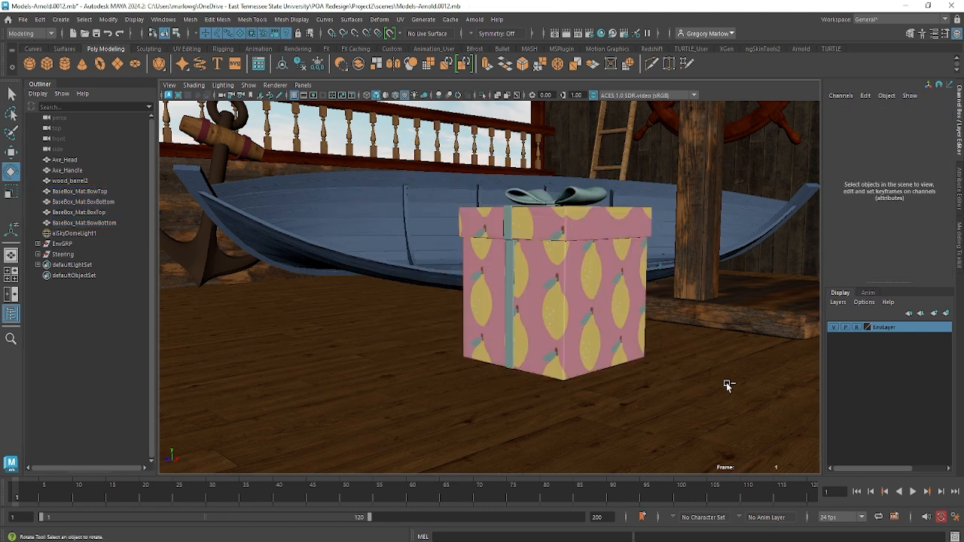
{"action": "key", "text": "ctrl+z"}
{"action": "key", "text": "ctrl+z"}
{"action": "key", "text": "ctrl+z"}
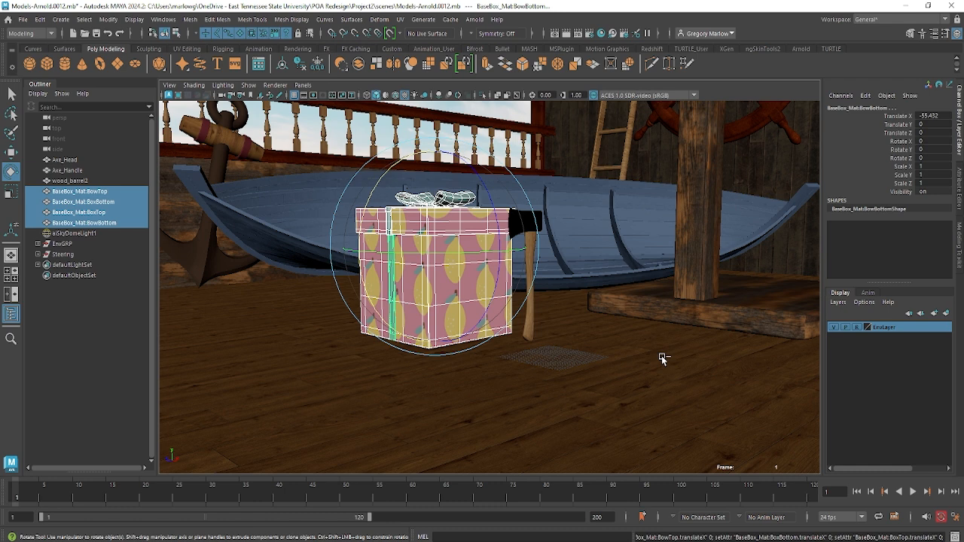
Step: Move the axe head and handle together along Z to about -65.9, away from the gift box
{"action": "left_click", "coordinate": [534, 325]}
{"action": "key", "text": "w"}
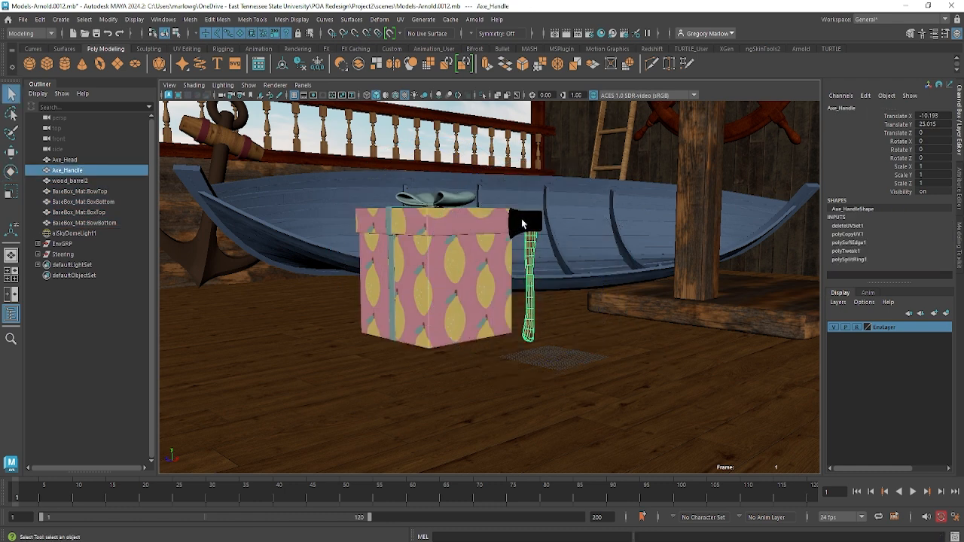
{"action": "left_click", "coordinate": [520, 219], "text": "shift"}
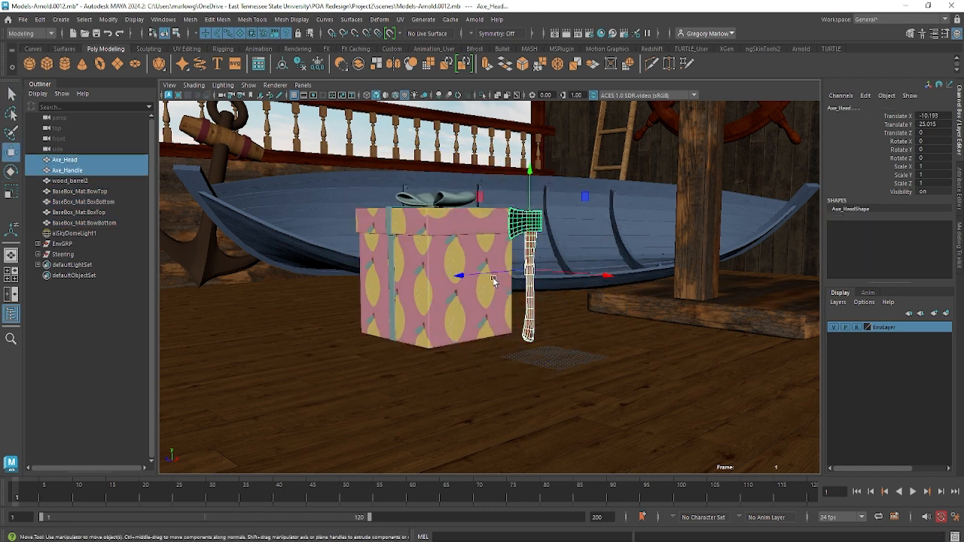
{"action": "left_click_drag", "start_coordinate": [458, 276], "coordinate": [618, 257]}
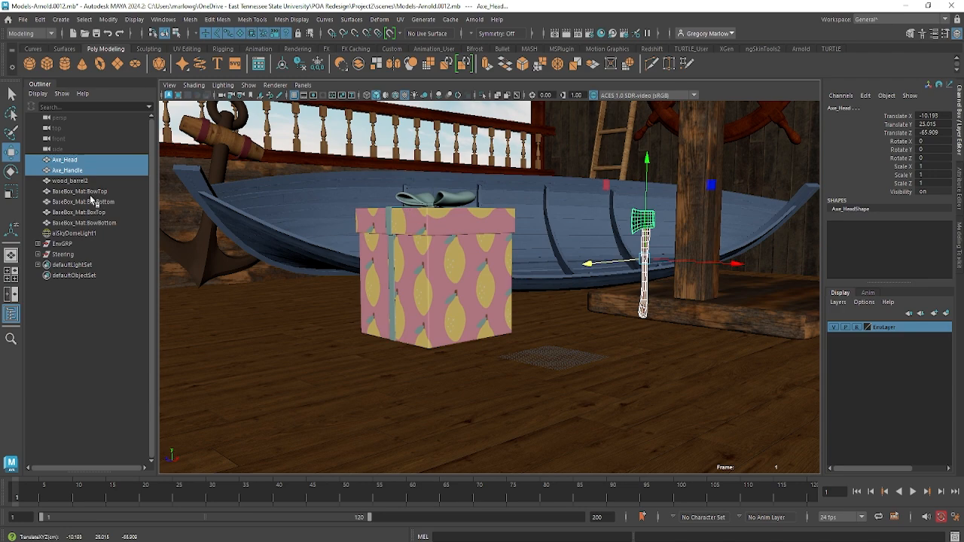
Step: Set Translate X of all four gift box parts to 0 and frame them in the view
{"action": "left_click", "coordinate": [82, 192]}
{"action": "left_click", "coordinate": [91, 223], "text": "shift"}
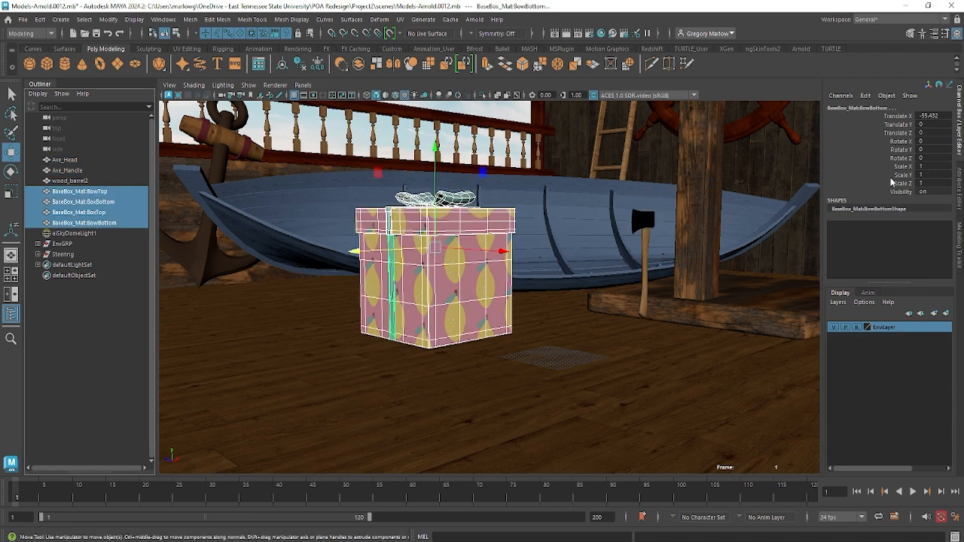
{"action": "left_click", "coordinate": [935, 115]}
{"action": "key", "text": "Return"}
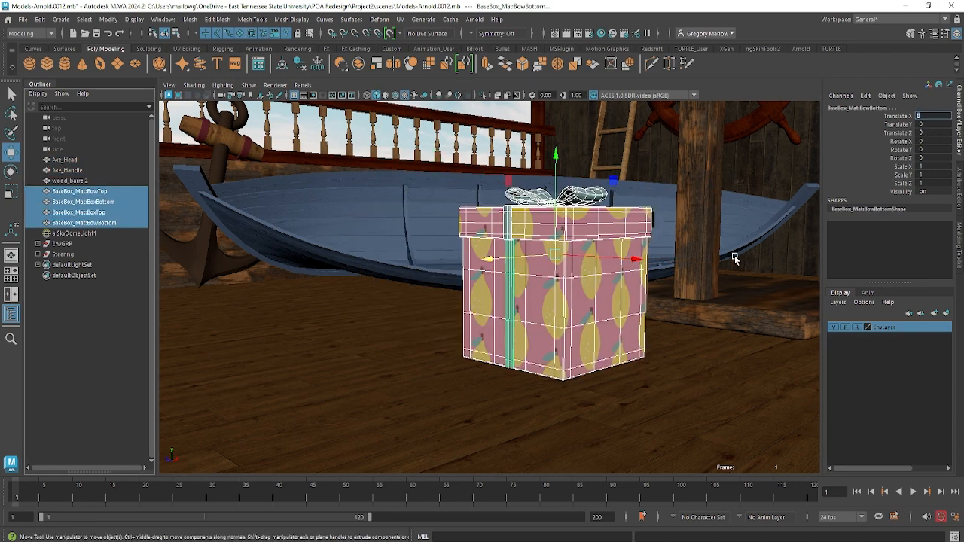
{"action": "key", "text": "f"}
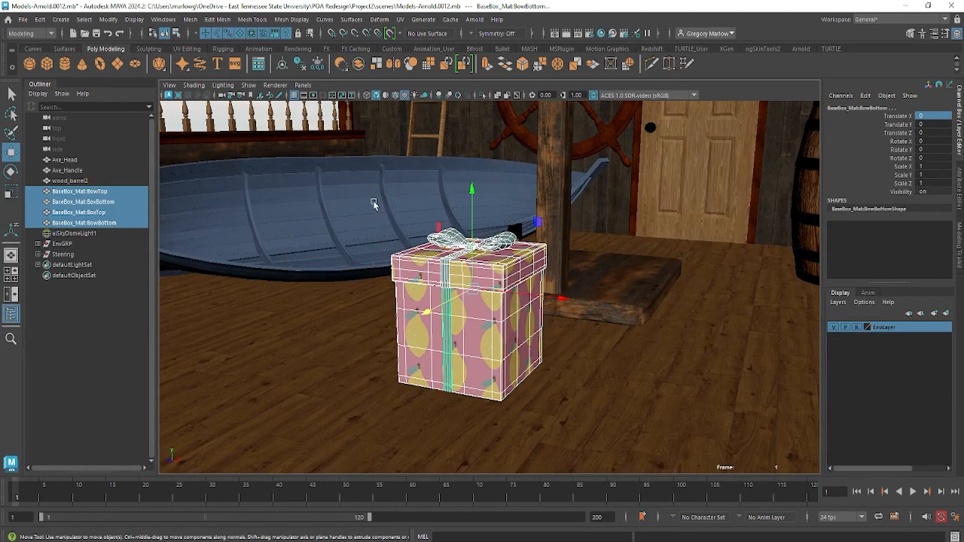
Step: Freeze the transformations of the four gift box parts and delete their history
{"action": "left_click", "coordinate": [40, 19]}
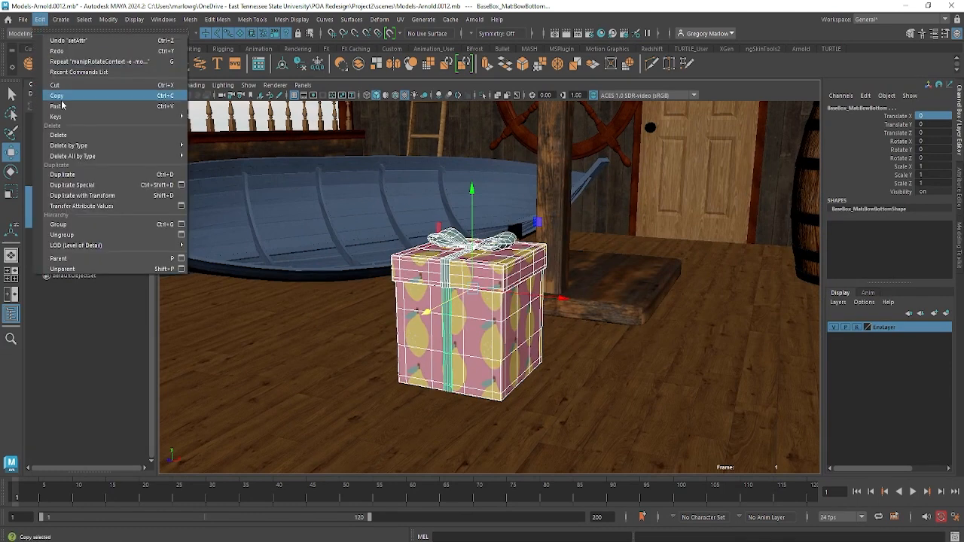
{"action": "left_click", "coordinate": [109, 19]}
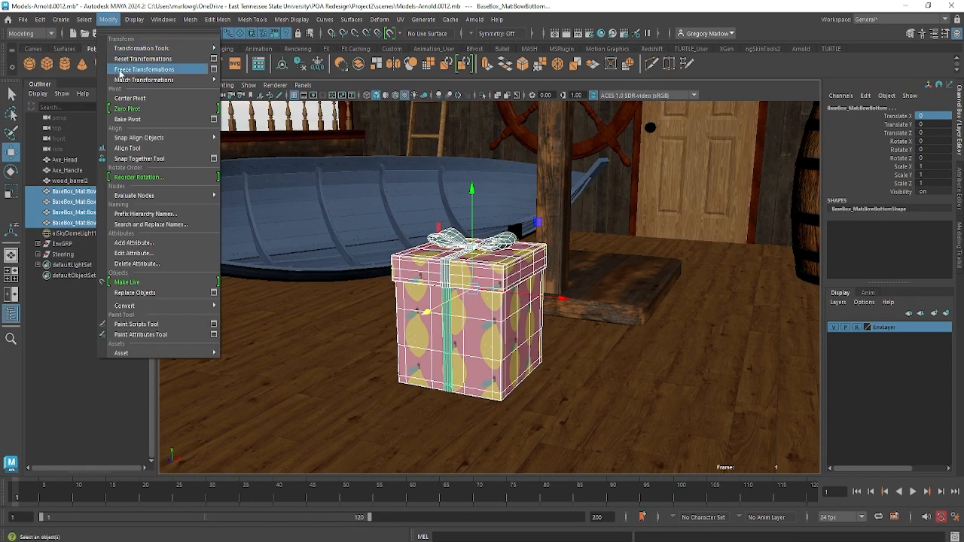
{"action": "left_click", "coordinate": [120, 70]}
{"action": "left_click", "coordinate": [40, 18]}
{"action": "mouse_move", "coordinate": [75, 147]}
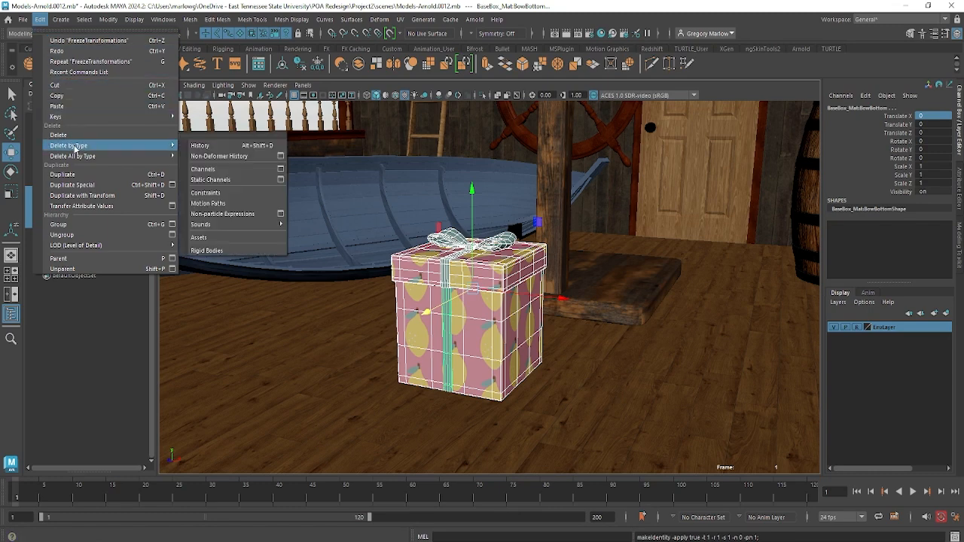
{"action": "left_click", "coordinate": [200, 145]}
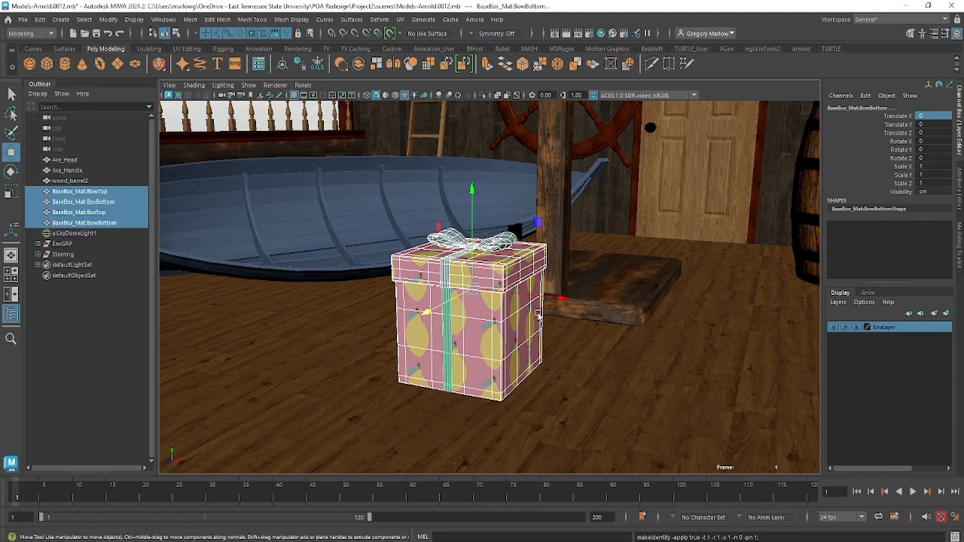
{"action": "left_click", "coordinate": [572, 416]}
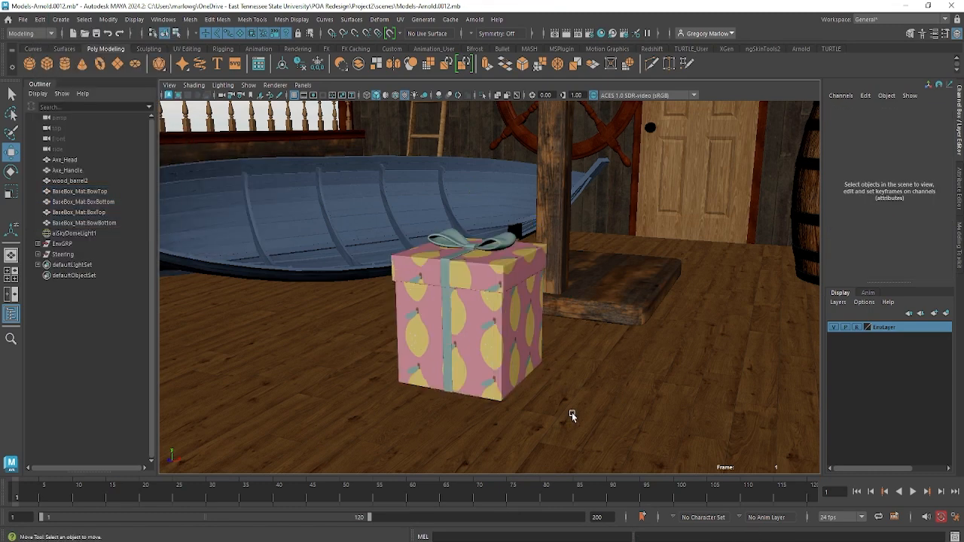
Step: Group the gift box's bow, box bottom, lid and lower ribbon together
{"action": "left_click", "coordinate": [500, 345]}
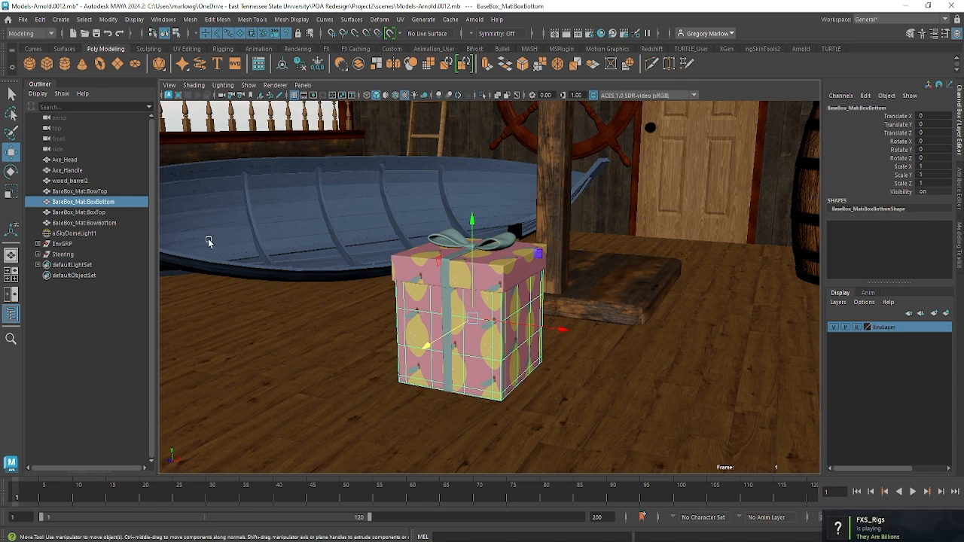
{"action": "left_click", "coordinate": [110, 193]}
{"action": "left_click", "coordinate": [104, 222], "text": "shift"}
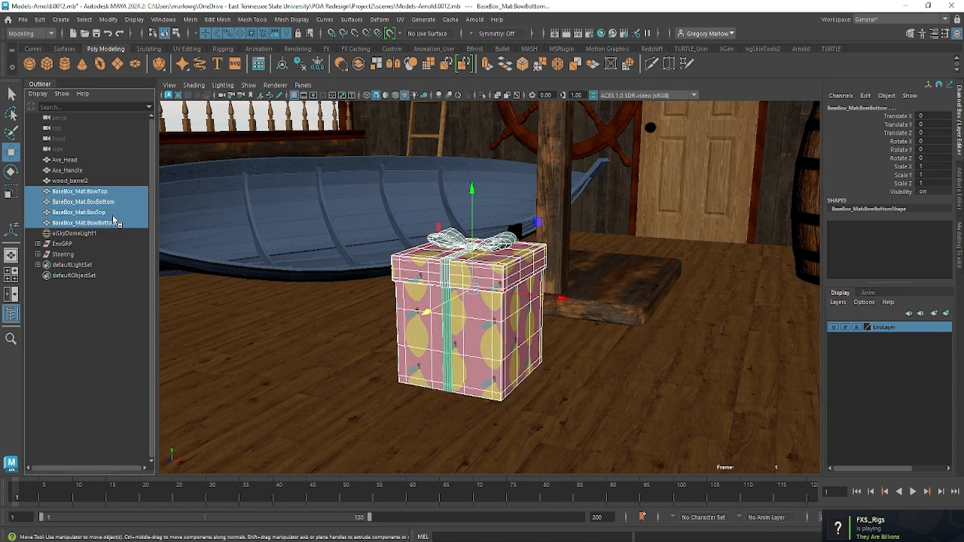
{"action": "key", "text": "ctrl+g"}
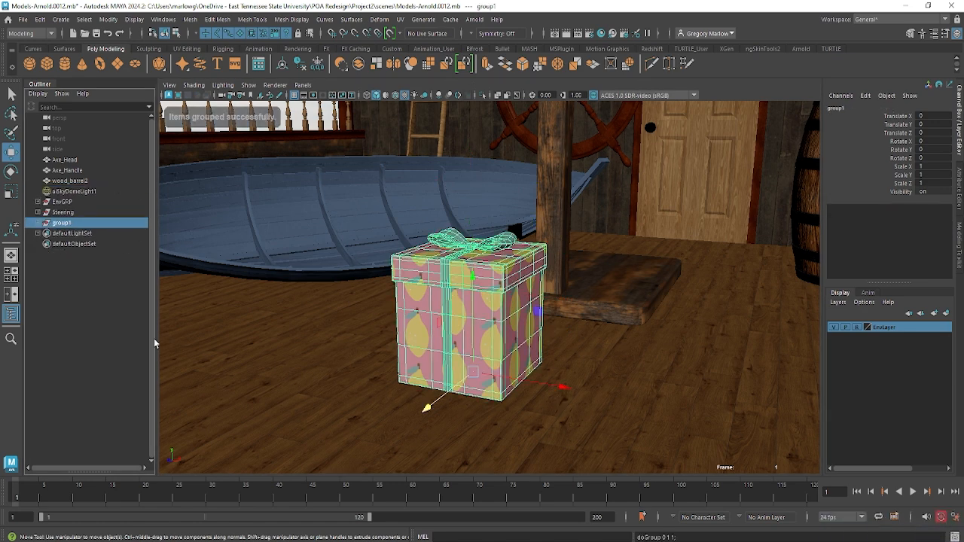
{"action": "left_click", "coordinate": [95, 282]}
Step: Move the gift box group to about 17 in X and rotate it freely to about -17, -9 and -17 degrees
{"action": "left_click", "coordinate": [66, 224]}
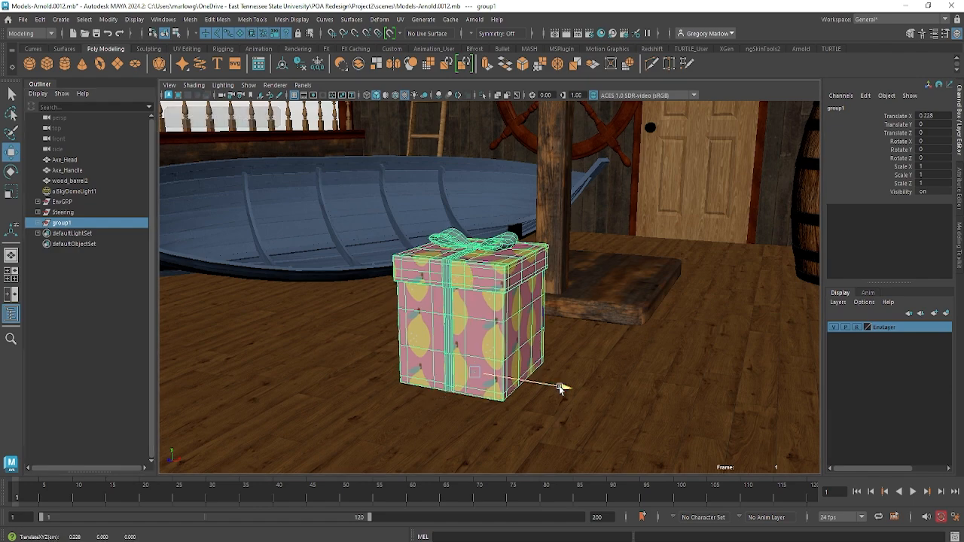
{"action": "left_click_drag", "start_coordinate": [559, 386], "coordinate": [608, 392]}
{"action": "key", "text": "e"}
{"action": "left_click_drag", "start_coordinate": [523, 396], "coordinate": [516, 371]}
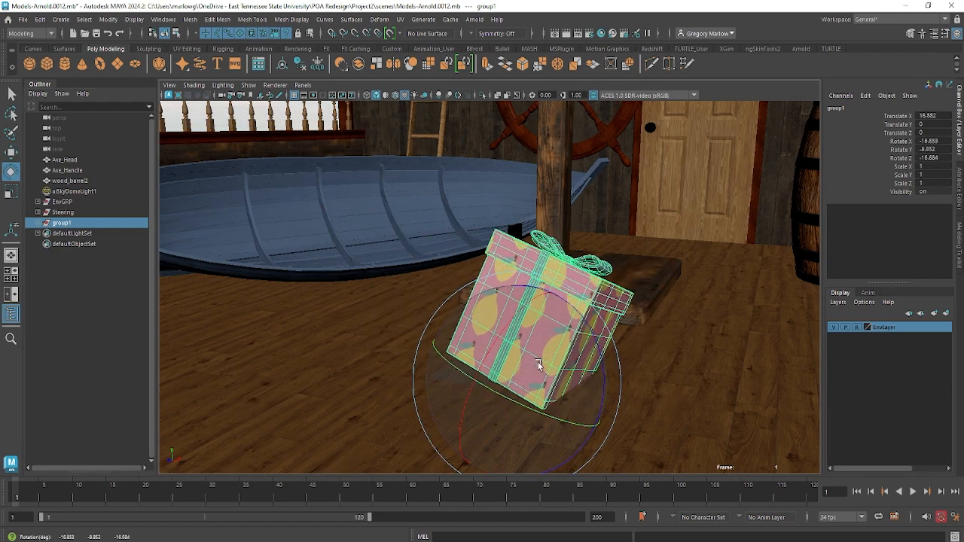
{"action": "left_click", "coordinate": [373, 398]}
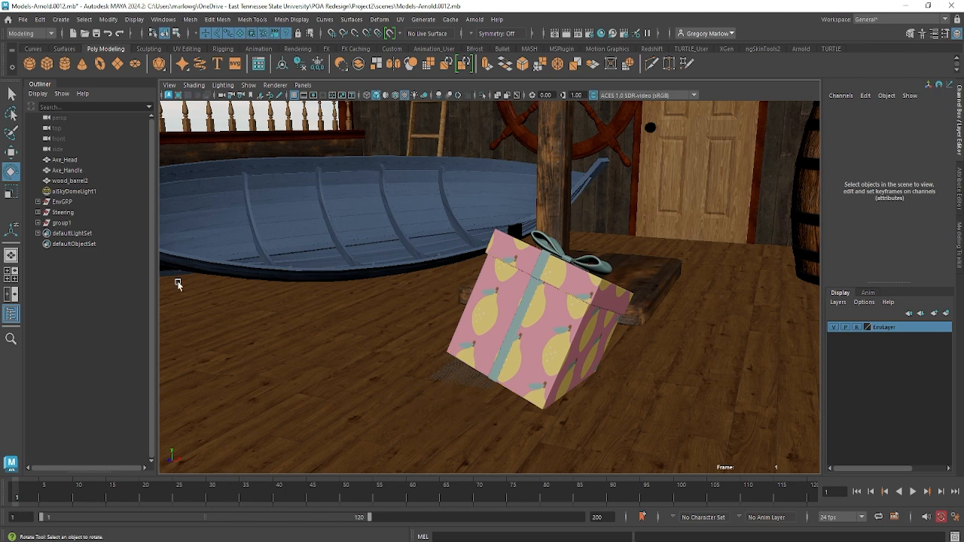
Step: Undo the gift box group's rotation, move and grouping, and clear the selection of its four parts
{"action": "left_click", "coordinate": [62, 224]}
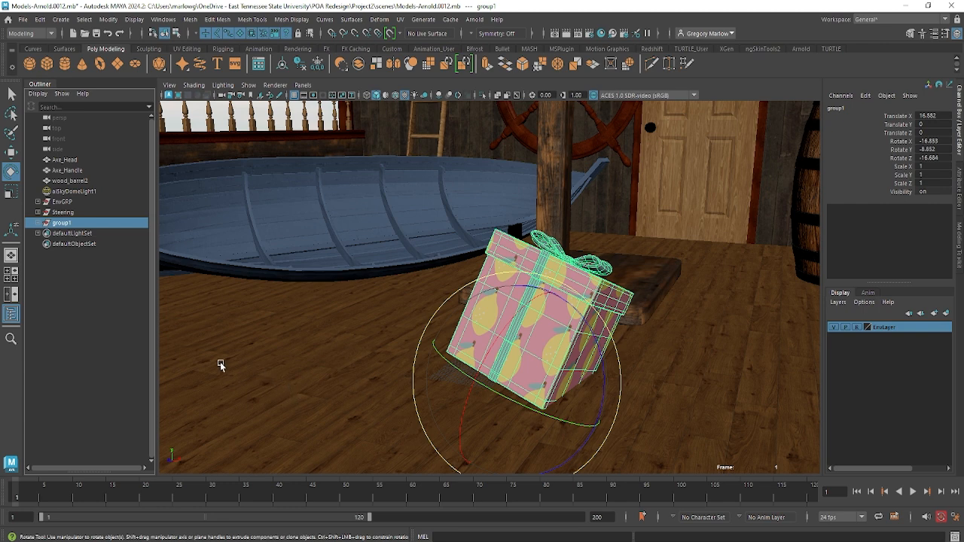
{"action": "key", "text": "ctrl+z"}
{"action": "key", "text": "ctrl+z"}
{"action": "key", "text": "ctrl+z"}
{"action": "key", "text": "ctrl+z"}
{"action": "key", "text": "ctrl+z"}
{"action": "key", "text": "ctrl+z"}
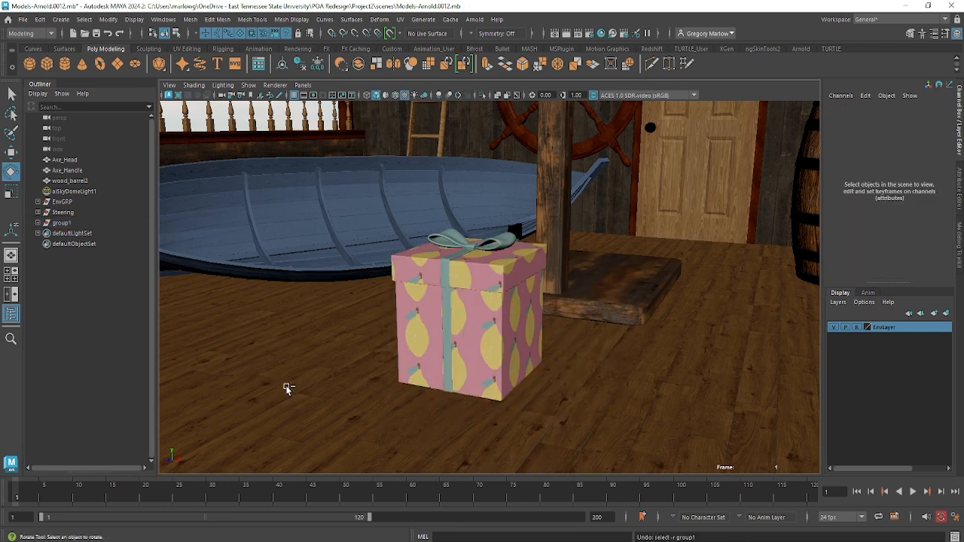
{"action": "key", "text": "ctrl+z"}
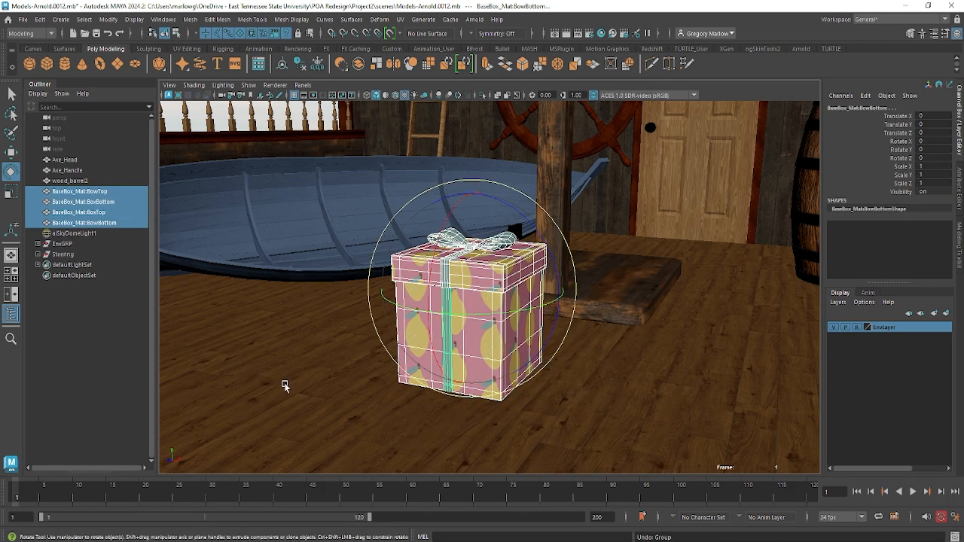
{"action": "left_click", "coordinate": [281, 385]}
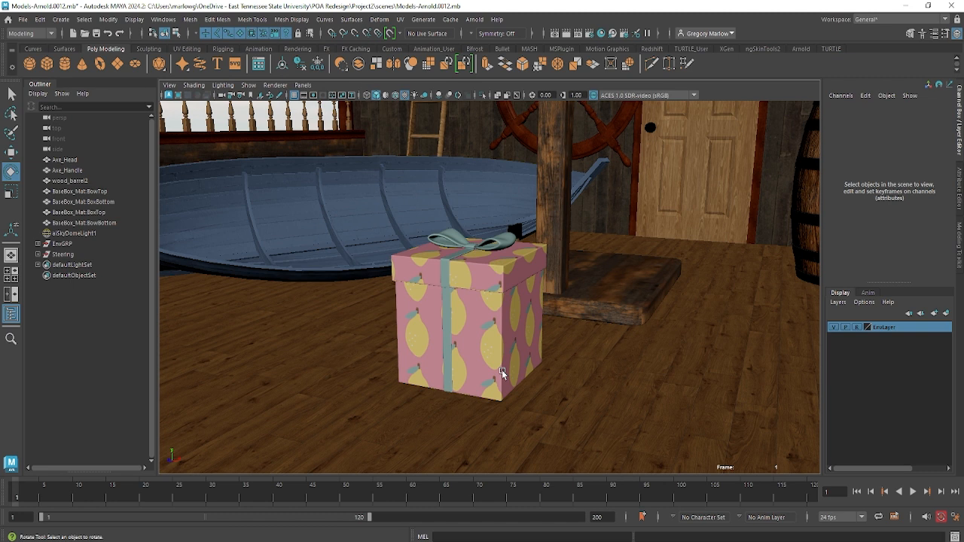
Step: Create a NURBS circle at the origin beneath the gift box
{"action": "left_click", "coordinate": [64, 49]}
{"action": "left_click", "coordinate": [33, 49]}
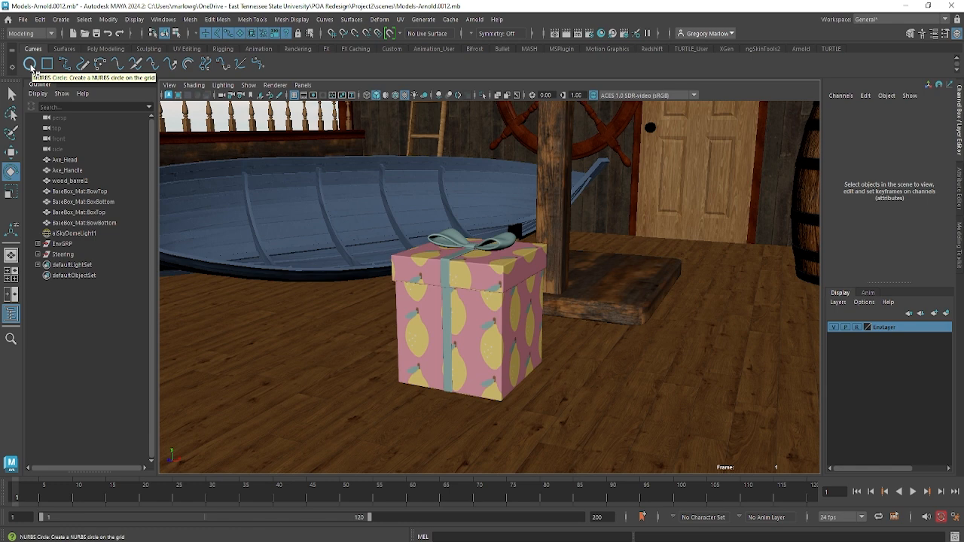
{"action": "left_click", "coordinate": [31, 65]}
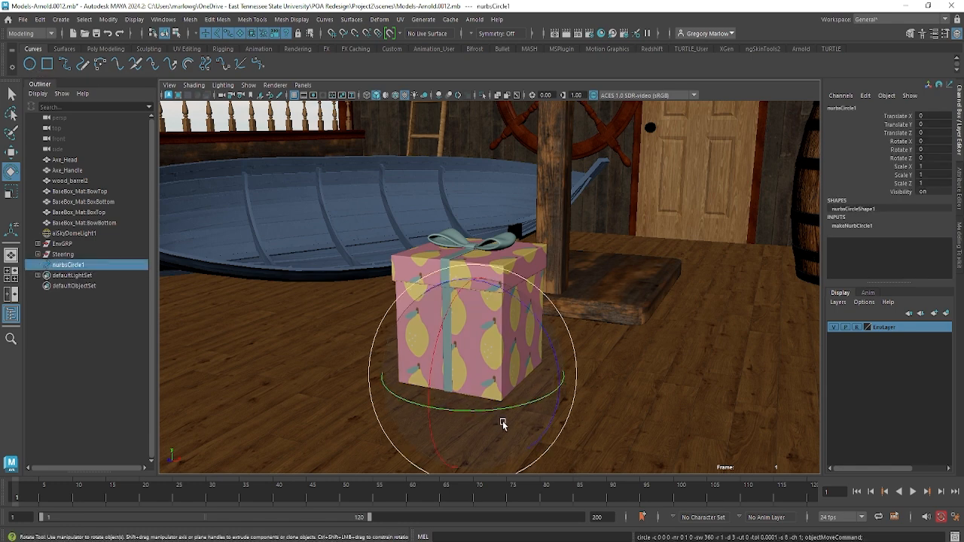
{"action": "key", "text": "w"}
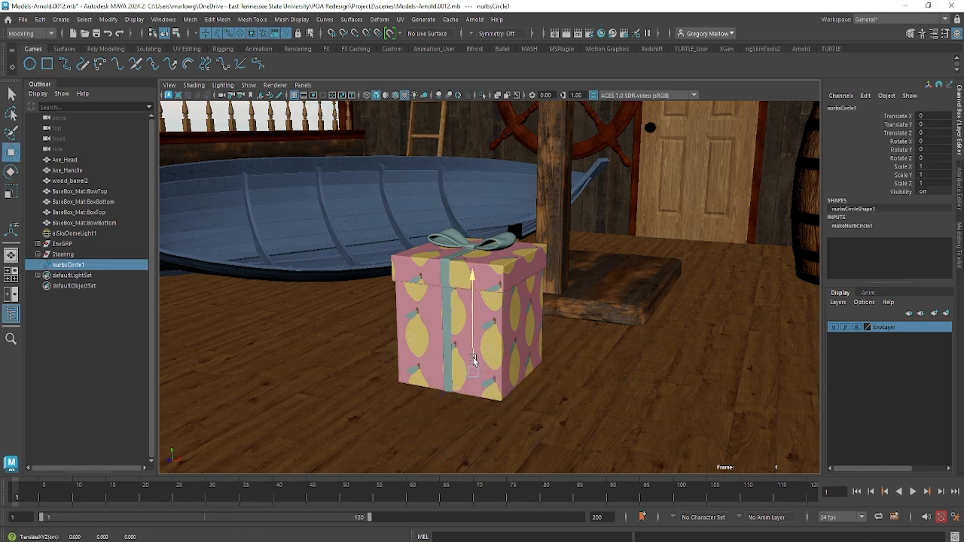
{"action": "left_click_drag", "start_coordinate": [474, 361], "coordinate": [462, 342]}
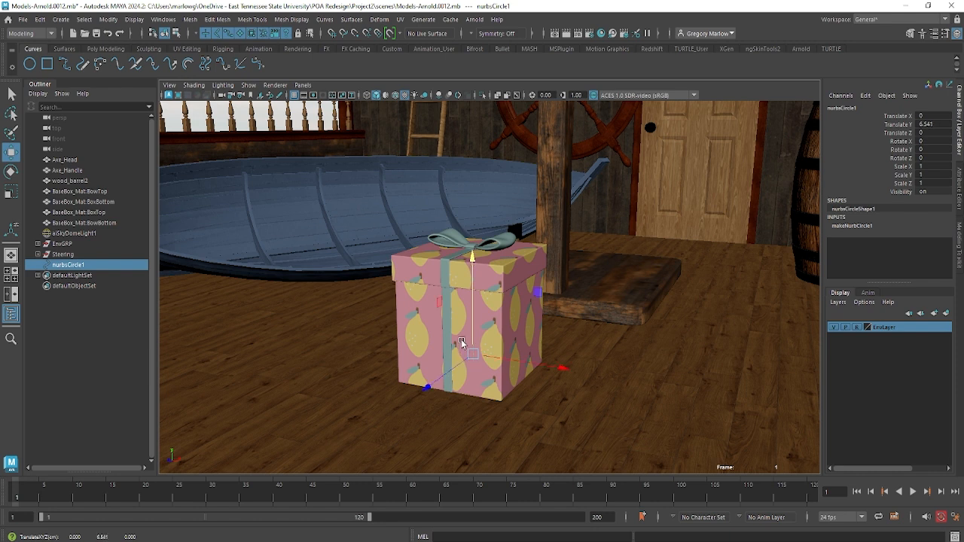
{"action": "key", "text": "ctrl+z"}
Step: Scale the NURBS circle uniformly to about 35 so it surrounds the base of the gift box
{"action": "key", "text": "r"}
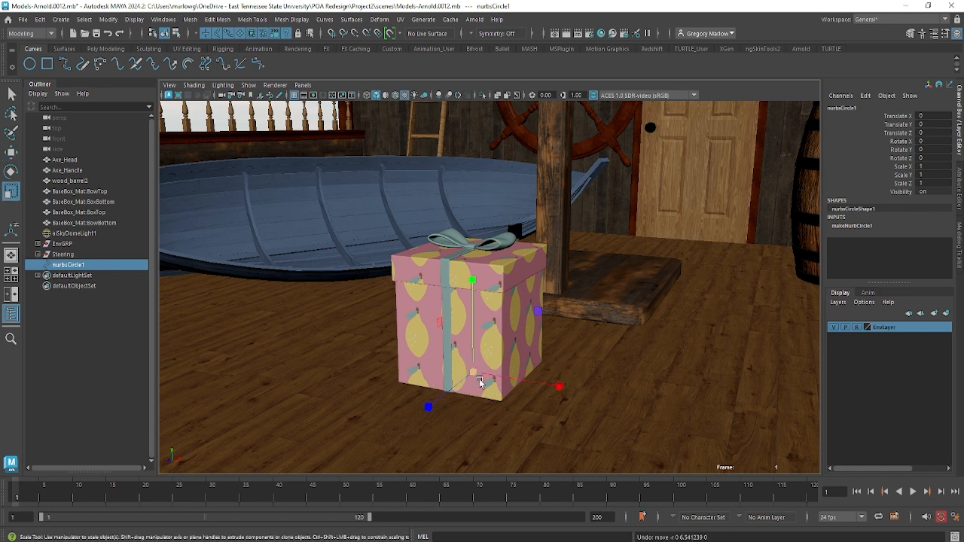
{"action": "left_click_drag", "start_coordinate": [473, 372], "coordinate": [619, 412]}
{"action": "mouse_move", "coordinate": [467, 422]}
{"action": "left_mouse_down", "text": "alt"}
{"action": "mouse_move", "coordinate": [506, 421]}
{"action": "mouse_move", "coordinate": [483, 407]}
{"action": "mouse_move", "coordinate": [483, 416]}
{"action": "left_mouse_up", "text": "alt"}
{"action": "left_click", "coordinate": [562, 434]}
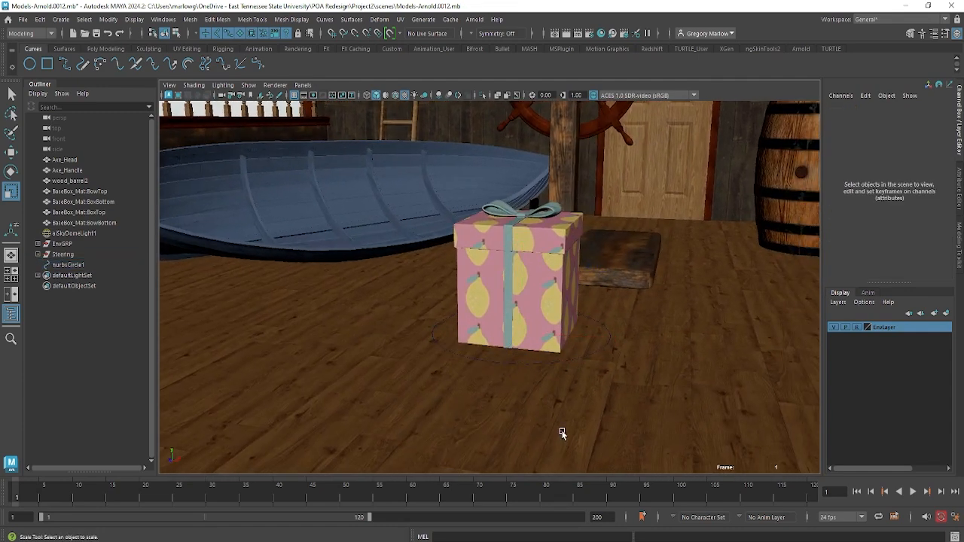
{"action": "left_click", "coordinate": [524, 364]}
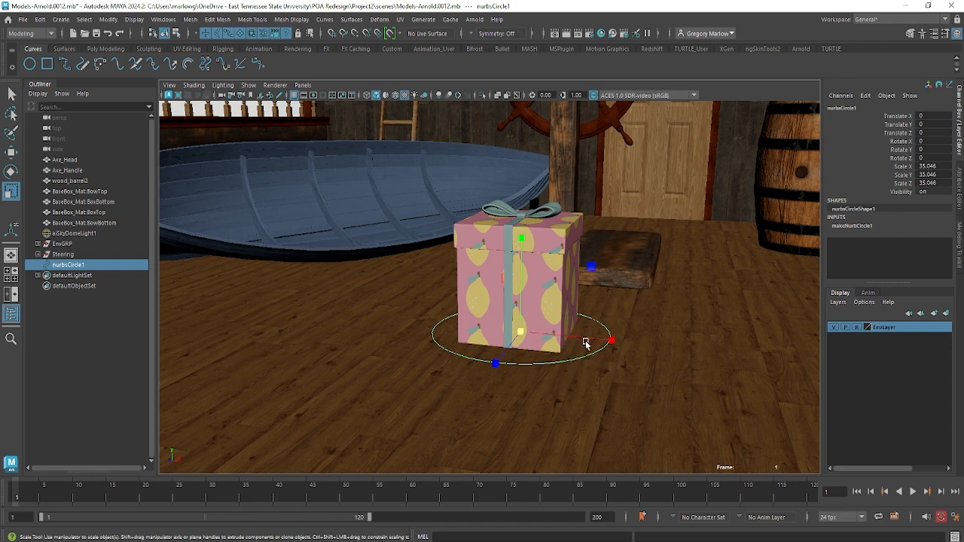
Step: Raise four alternate control vertices of the circle slightly to bend it into a wavy ring around the box
{"action": "right_click", "coordinate": [537, 368]}
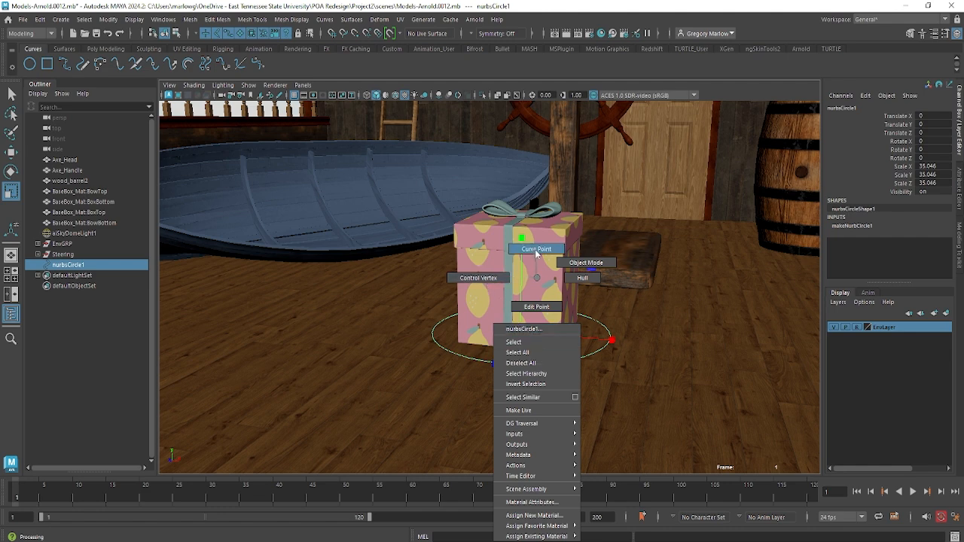
{"action": "left_click", "coordinate": [495, 371]}
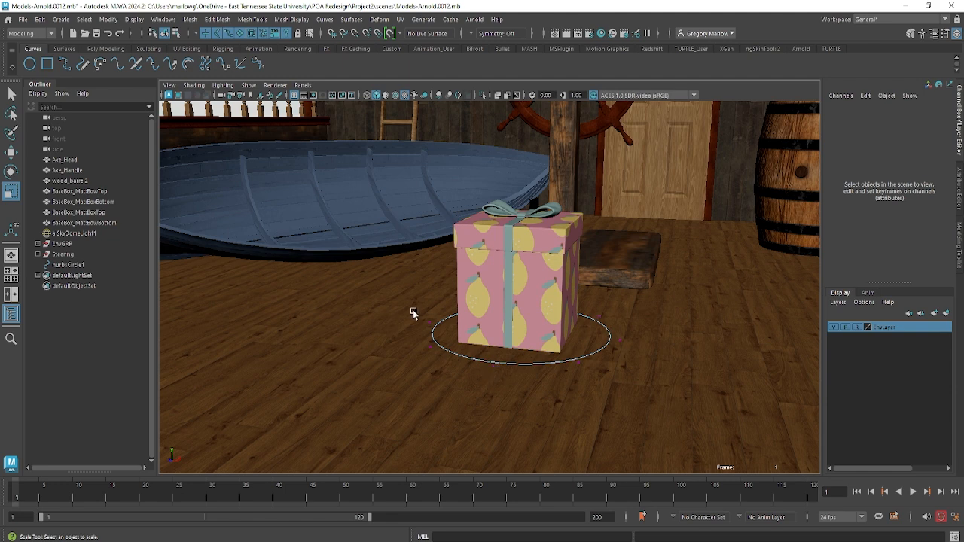
{"action": "left_click_drag", "start_coordinate": [414, 310], "coordinate": [446, 330]}
{"action": "left_click_drag", "start_coordinate": [478, 358], "coordinate": [502, 376], "text": "shift"}
{"action": "left_click_drag", "start_coordinate": [611, 335], "coordinate": [633, 354], "text": "shift"}
{"action": "left_click_drag", "start_coordinate": [542, 372], "coordinate": [517, 379], "text": "alt"}
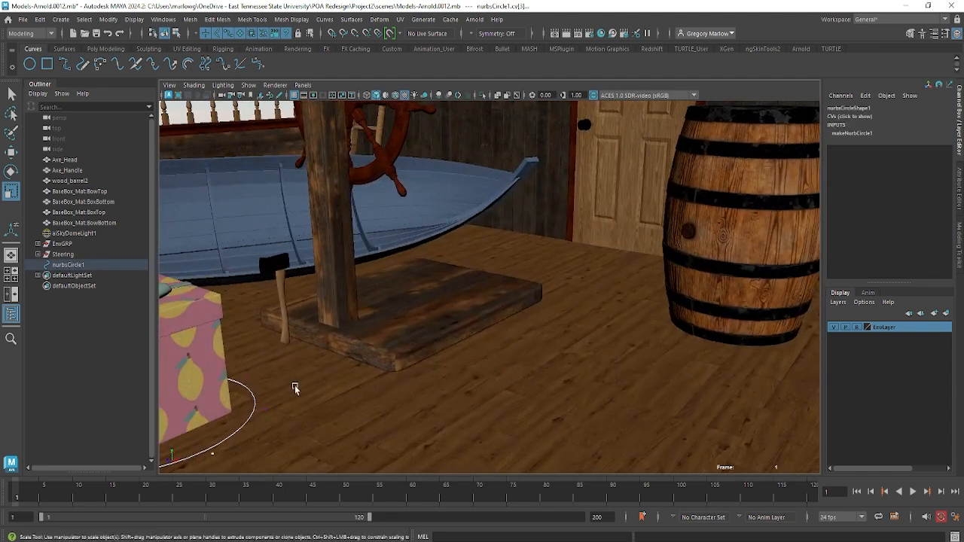
{"action": "left_click_drag", "start_coordinate": [258, 375], "coordinate": [238, 388], "text": "shift"}
{"action": "middle_click_drag", "start_coordinate": [312, 402], "coordinate": [416, 374], "text": "alt"}
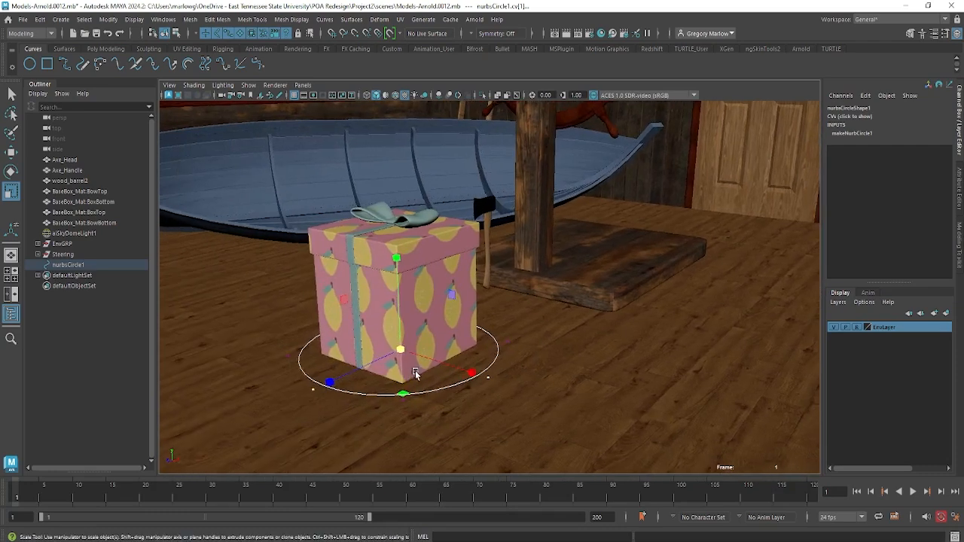
{"action": "key", "text": "w"}
{"action": "mouse_move", "coordinate": [403, 329]}
{"action": "left_mouse_down"}
{"action": "mouse_move", "coordinate": [404, 298]}
{"action": "mouse_move", "coordinate": [403, 318]}
{"action": "left_mouse_up"}
{"action": "left_click_drag", "start_coordinate": [358, 422], "coordinate": [403, 387], "text": "alt"}
{"action": "middle_click_drag", "start_coordinate": [454, 355], "coordinate": [367, 422], "text": "alt"}
{"action": "right_click_drag", "start_coordinate": [413, 359], "coordinate": [455, 357], "text": "alt"}
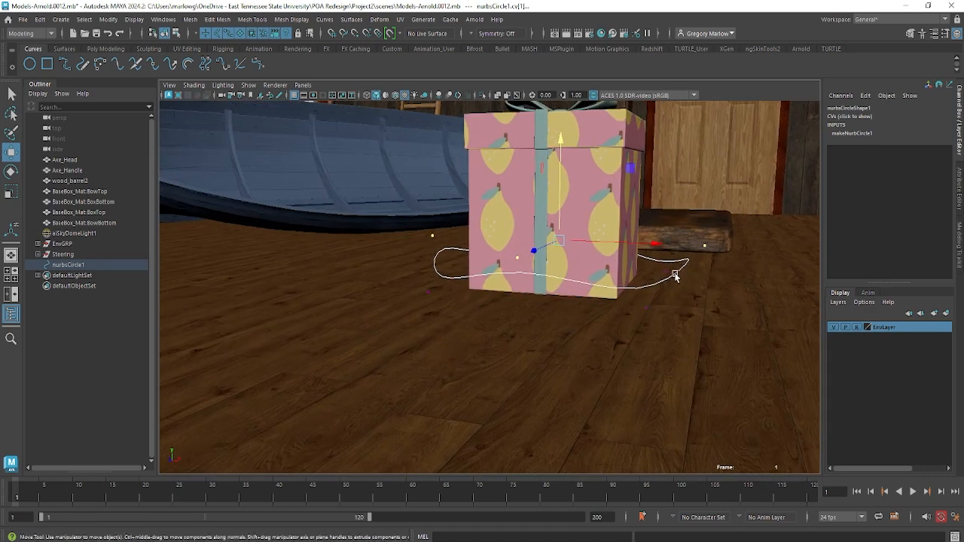
Step: Return the bent circle to object mode and select the whole curve
{"action": "right_click", "coordinate": [675, 275]}
{"action": "right_click_drag", "start_coordinate": [675, 279], "coordinate": [712, 263]}
{"action": "left_click", "coordinate": [700, 330]}
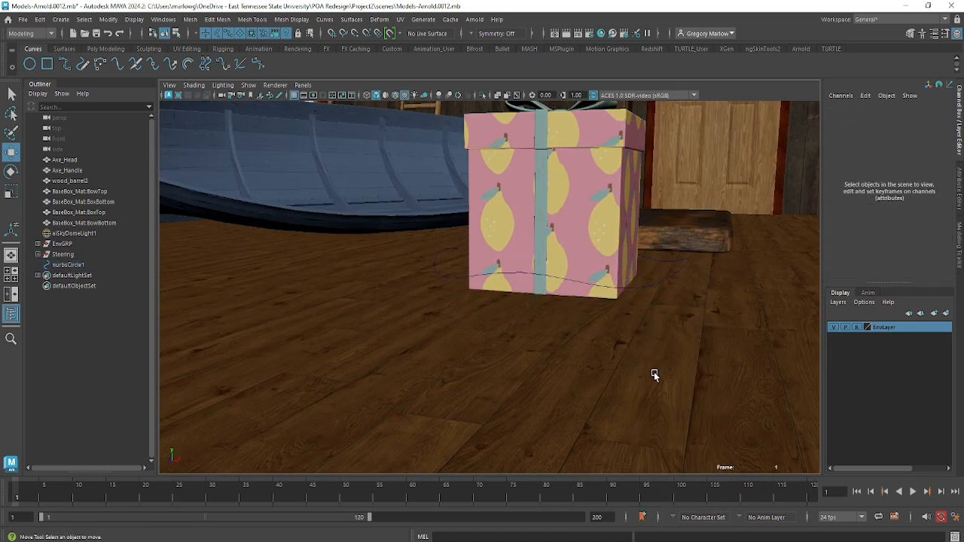
{"action": "left_click", "coordinate": [662, 279]}
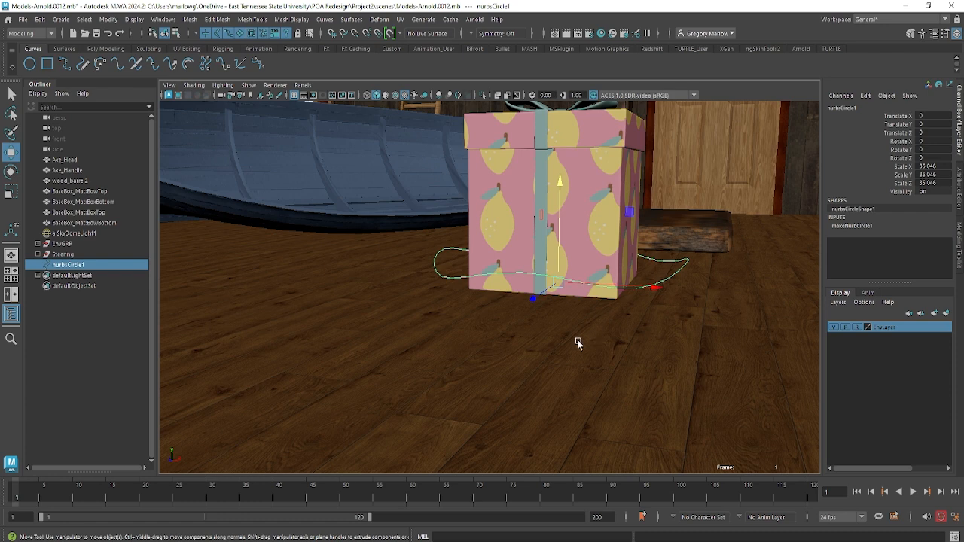
{"action": "left_click_drag", "start_coordinate": [578, 340], "coordinate": [580, 322], "text": "alt"}
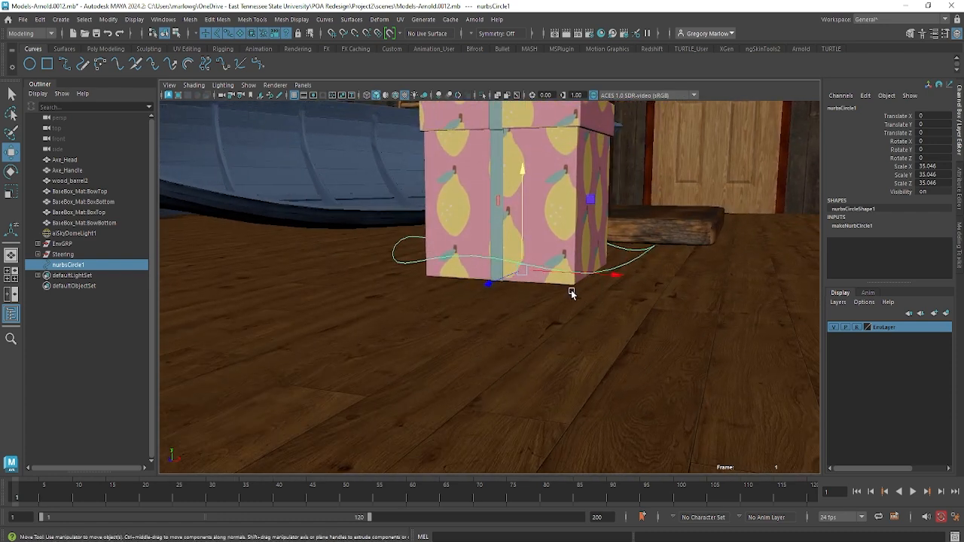
{"action": "key", "text": "e"}
{"action": "left_click_drag", "start_coordinate": [523, 248], "coordinate": [496, 242]}
{"action": "key", "text": "ctrl+z"}
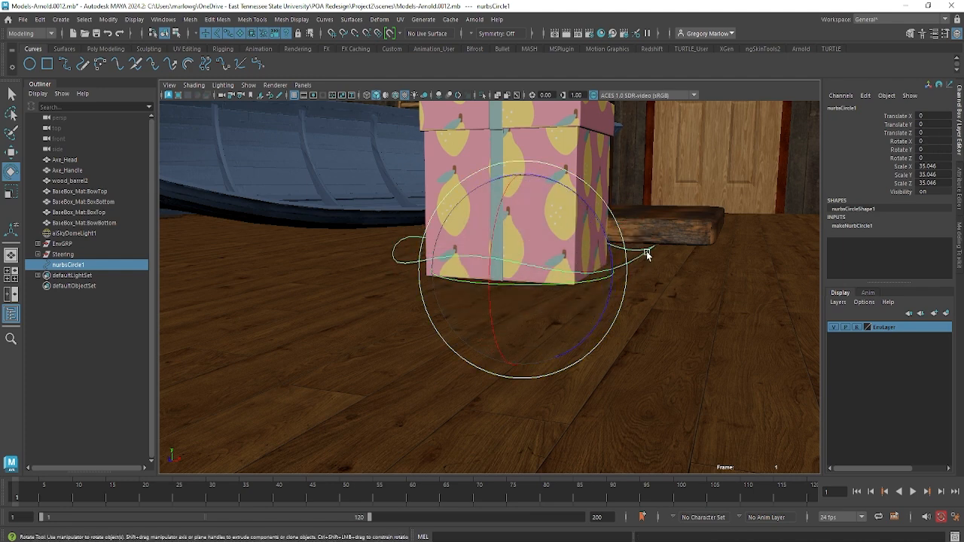
Step: Freeze the transformations of the NURBS circle and delete its history
{"action": "left_click", "coordinate": [668, 306]}
{"action": "left_click", "coordinate": [643, 255]}
{"action": "left_click", "coordinate": [108, 19]}
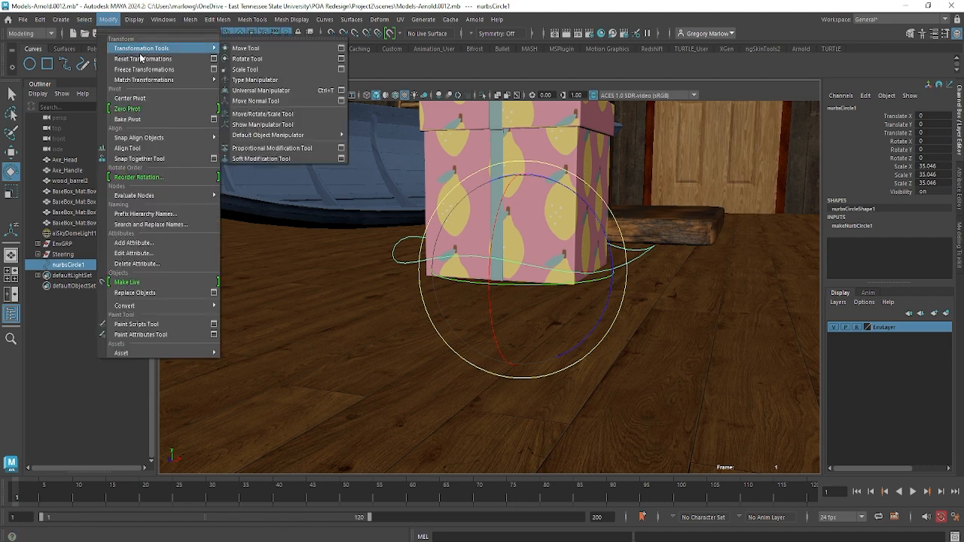
{"action": "left_click", "coordinate": [148, 69]}
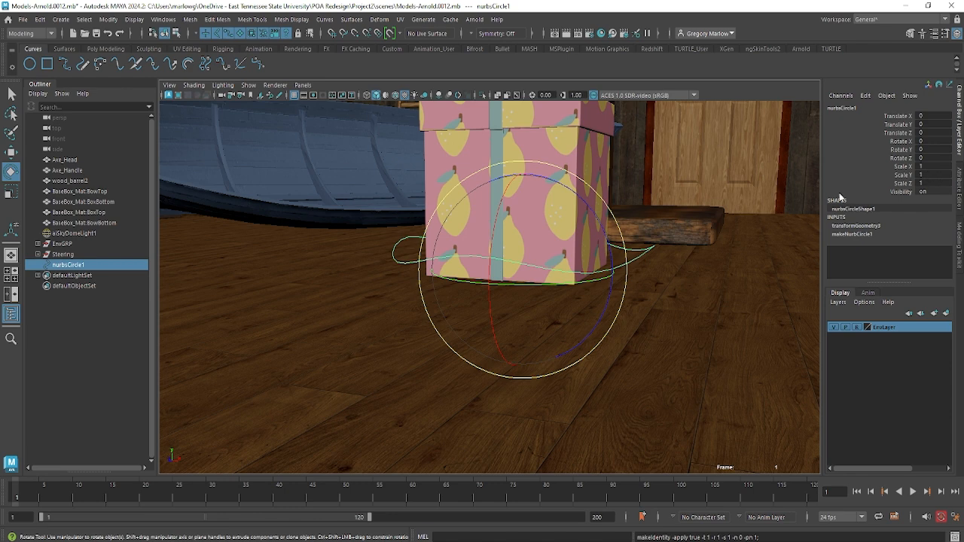
{"action": "left_click", "coordinate": [41, 21]}
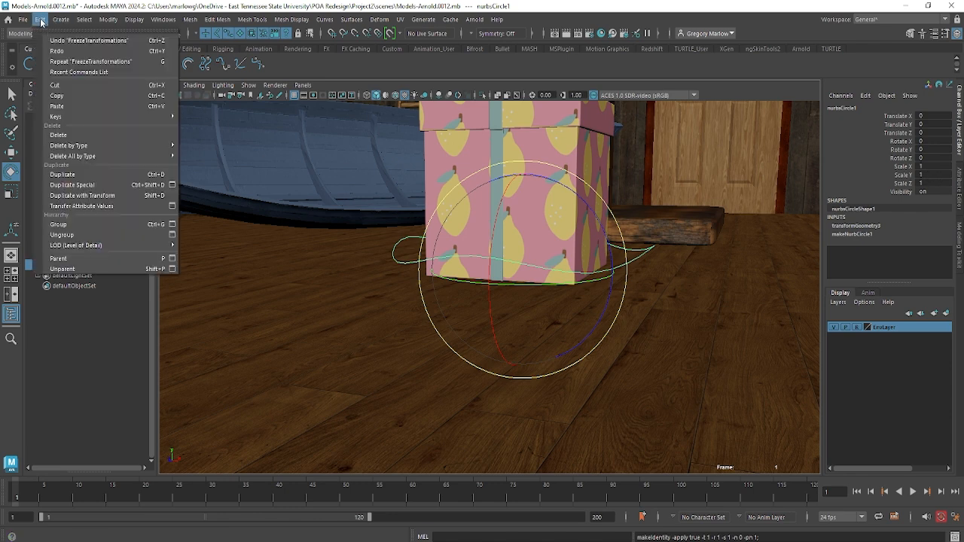
{"action": "mouse_move", "coordinate": [109, 148]}
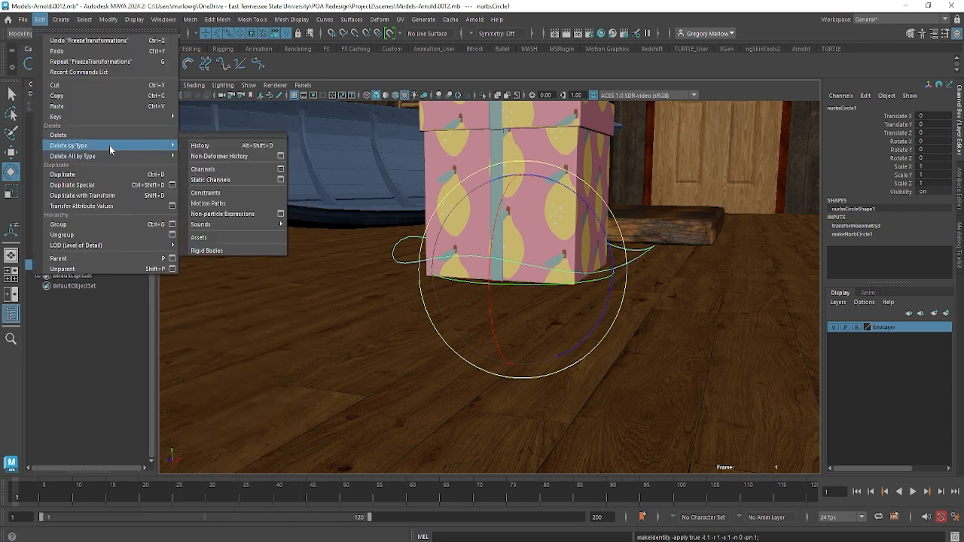
{"action": "left_click", "coordinate": [198, 145]}
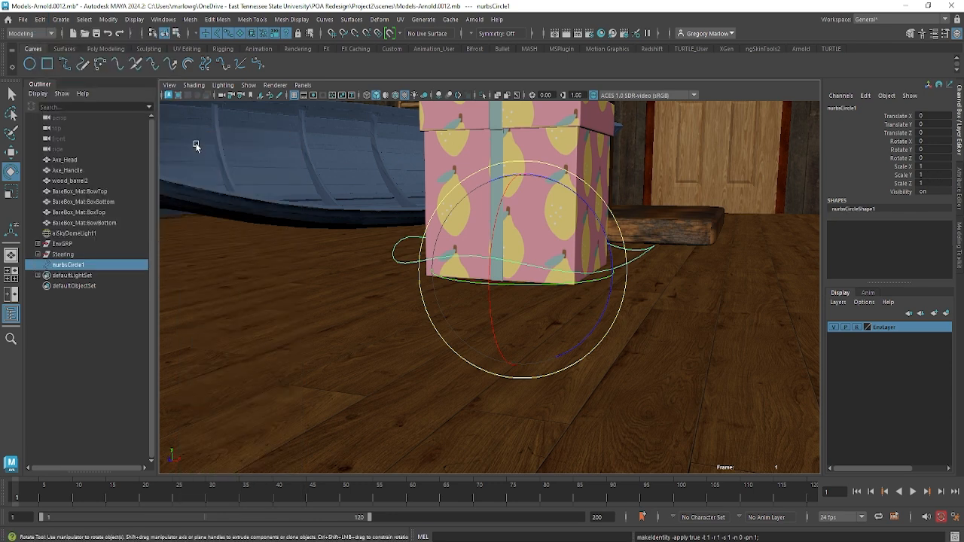
Step: Rename the NURBS circle as BoxCTRL
{"action": "double_click", "coordinate": [71, 266]}
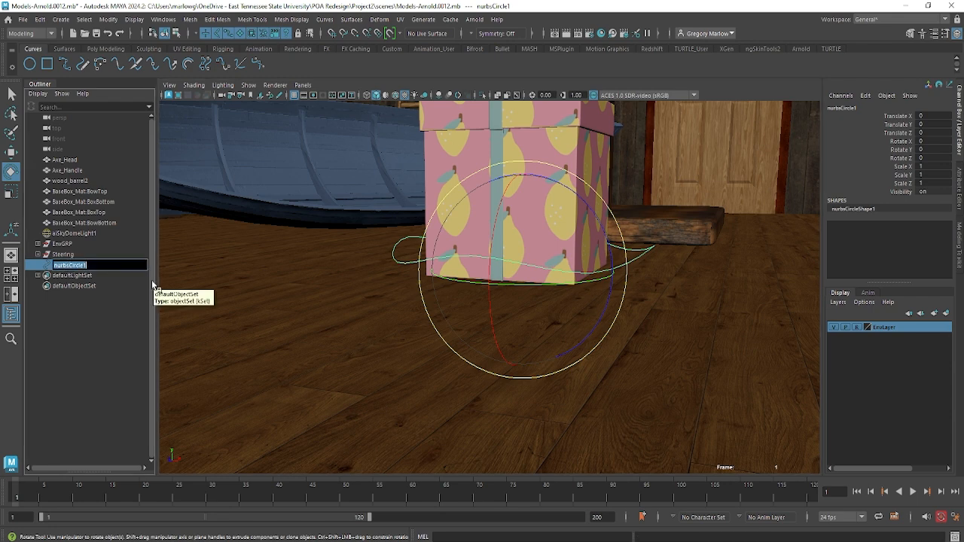
{"action": "type", "text": "BoxCTRL"}
{"action": "key", "text": "Return"}
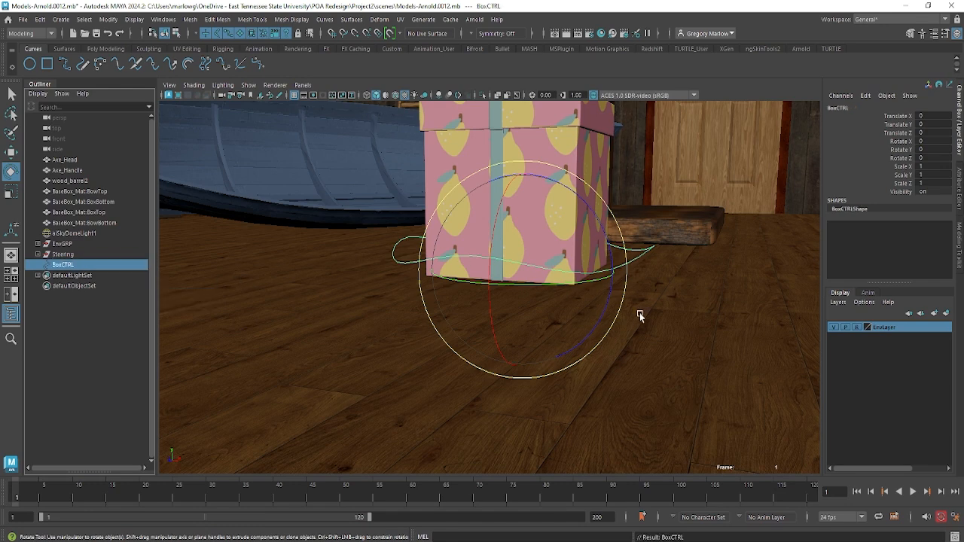
{"action": "left_click", "coordinate": [660, 281]}
{"action": "left_click", "coordinate": [645, 254]}
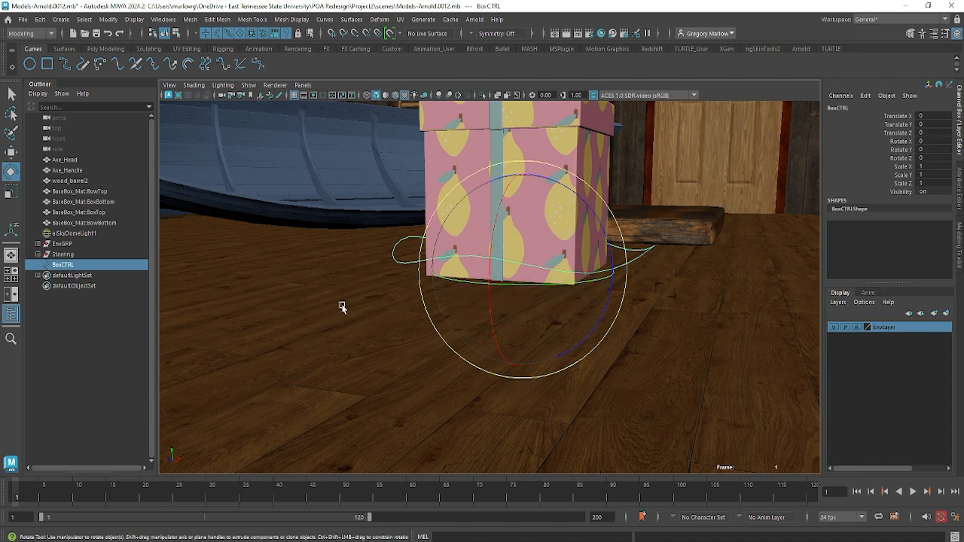
Step: Parent the gift box's bow, box bottom, lid and lower ribbon under BoxCTRL
{"action": "left_click", "coordinate": [83, 192]}
{"action": "left_click", "coordinate": [86, 223], "text": "shift"}
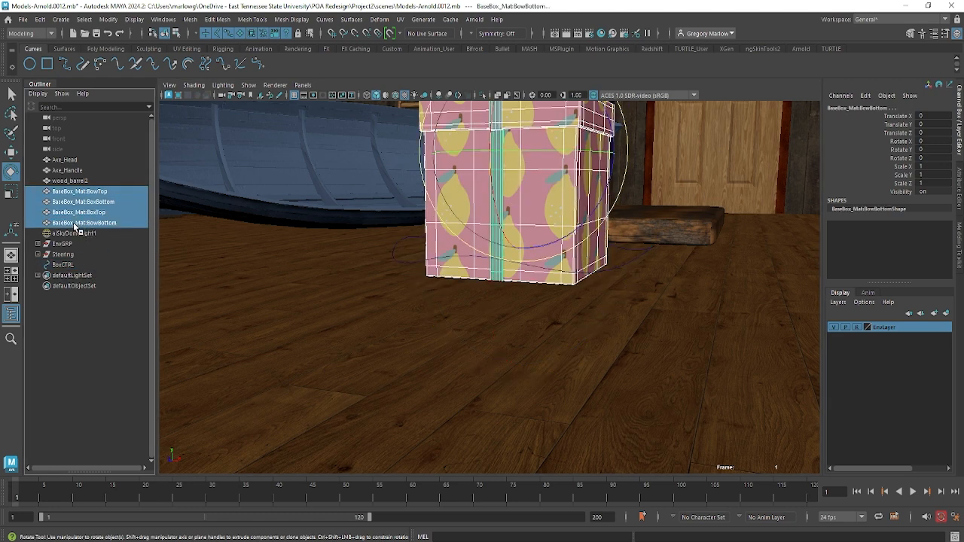
{"action": "middle_click_drag", "start_coordinate": [74, 229], "coordinate": [70, 267]}
{"action": "left_click", "coordinate": [122, 252]}
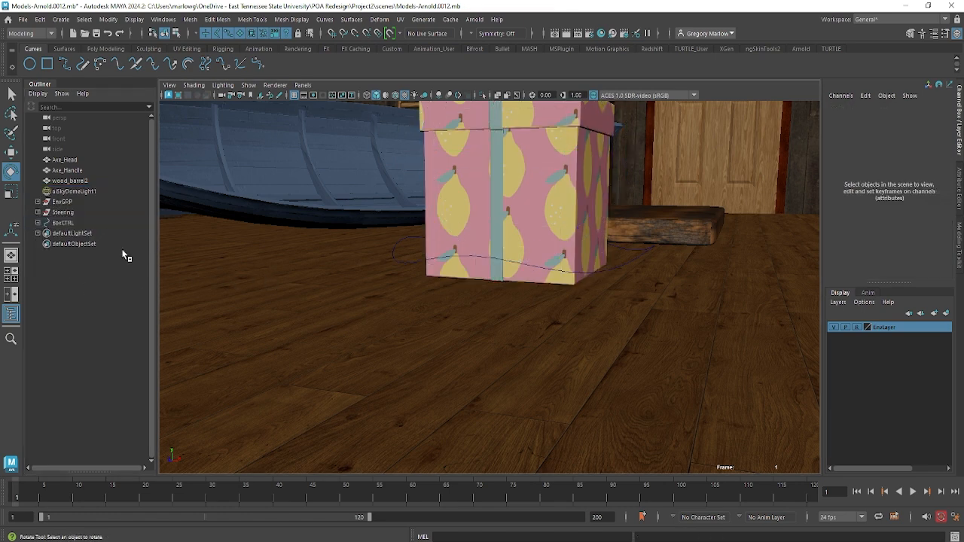
Step: Move BoxCTRL with its gift box parts to about 78 in X
{"action": "left_click", "coordinate": [72, 224]}
{"action": "key", "text": "f"}
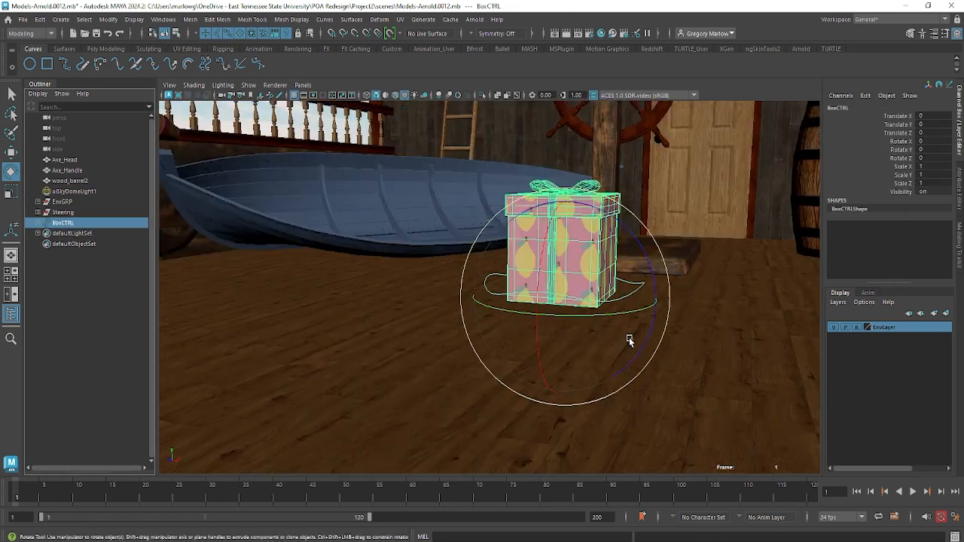
{"action": "key", "text": "w"}
{"action": "left_click_drag", "start_coordinate": [652, 318], "coordinate": [784, 330]}
{"action": "middle_click_drag", "start_coordinate": [784, 330], "coordinate": [596, 351], "text": "alt"}
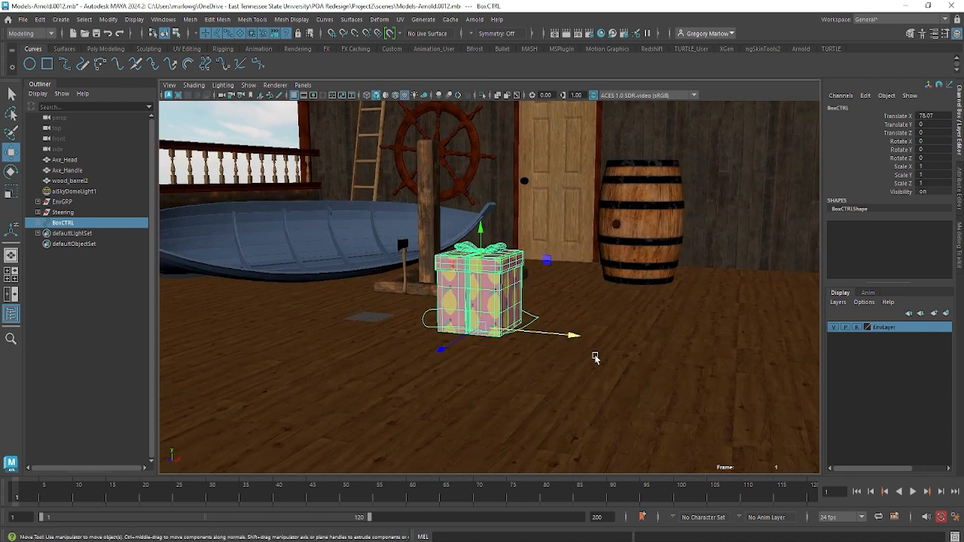
Step: Try scaling BoxCTRL uniformly to about 2.27 and undo the scaling
{"action": "key", "text": "r"}
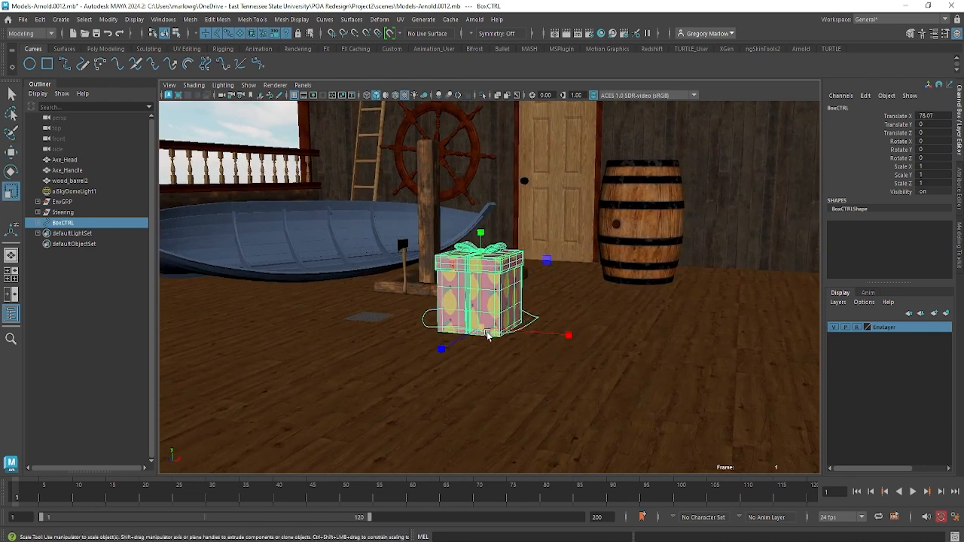
{"action": "left_click_drag", "start_coordinate": [483, 329], "coordinate": [623, 318]}
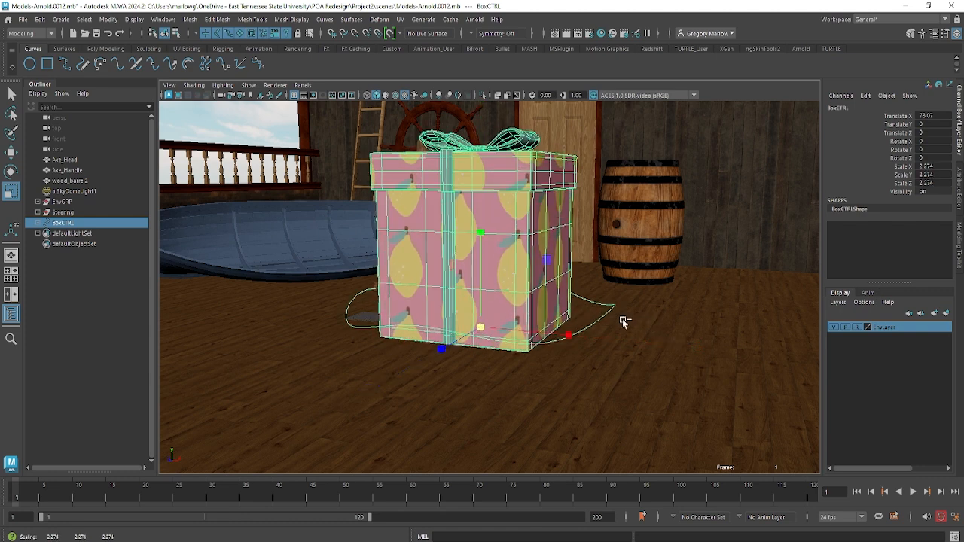
{"action": "key", "text": "ctrl+z"}
{"action": "key", "text": "ctrl+z"}
{"action": "key", "text": "ctrl+z"}
{"action": "key", "text": "ctrl+z"}
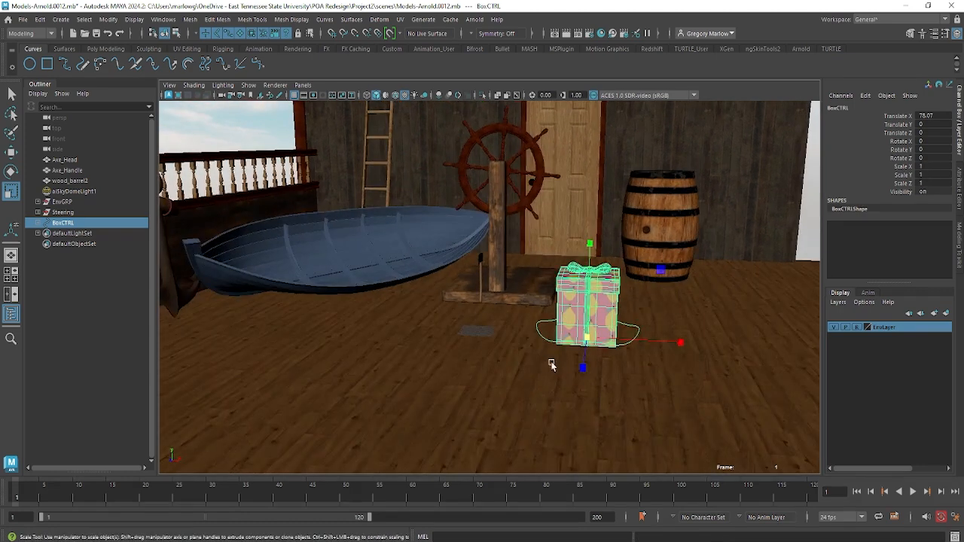
Step: Undo the BoxCTRL move to return the gift box to the origin, and expand BoxCTRL's hierarchy to list its parts
{"action": "left_click", "coordinate": [539, 356]}
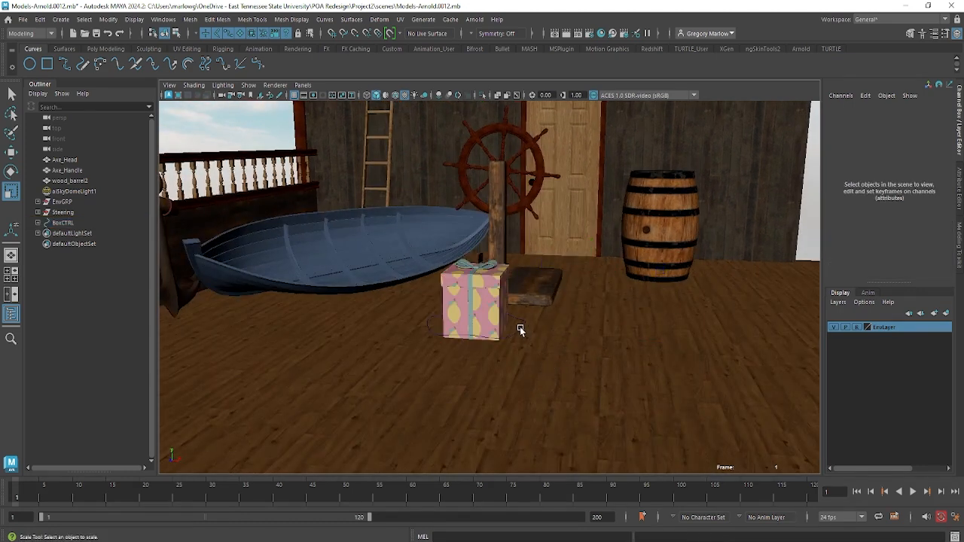
{"action": "left_click", "coordinate": [519, 329]}
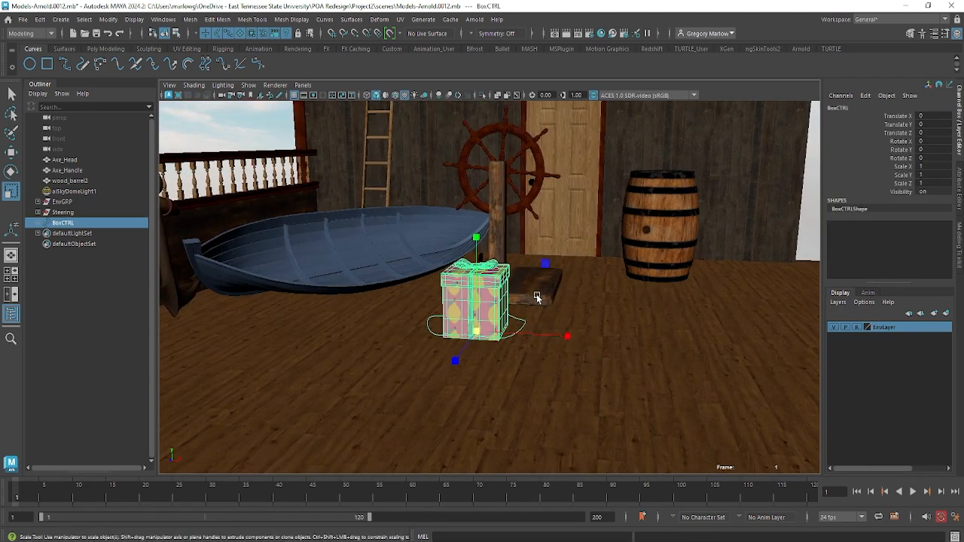
{"action": "left_click", "coordinate": [37, 224]}
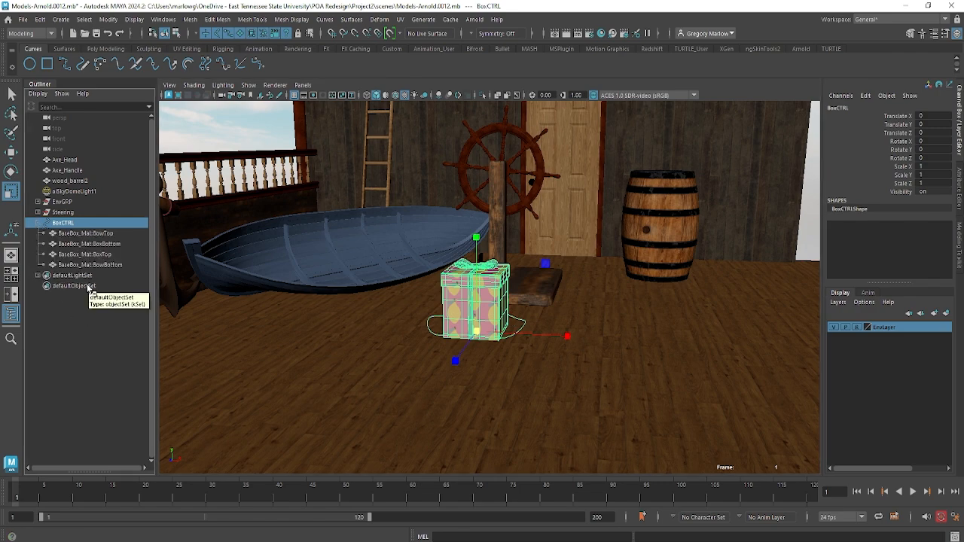
Step: Create a second NURBS circle, move it to about -31 in Z and scale it uniformly to about 10.7
{"action": "key", "text": "f"}
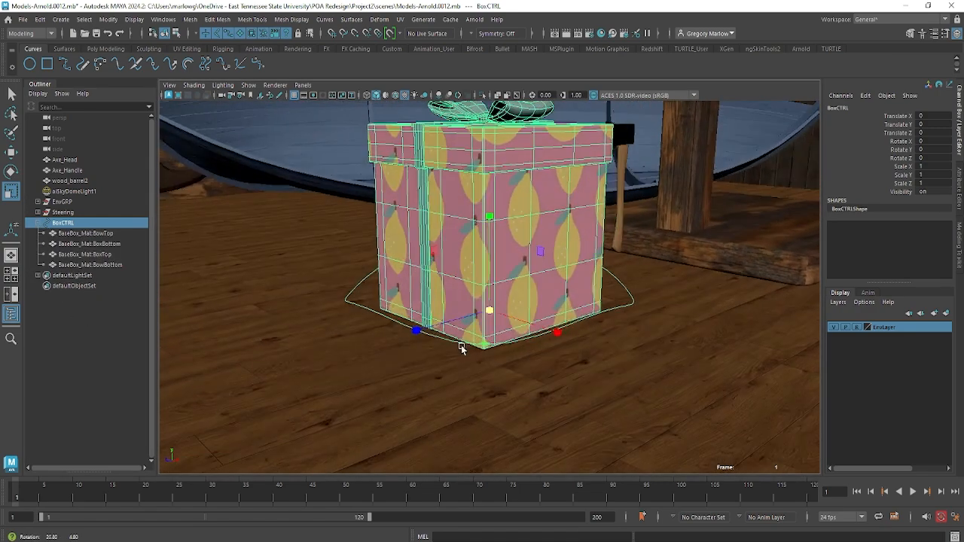
{"action": "left_click_drag", "start_coordinate": [413, 391], "coordinate": [407, 354], "text": "alt"}
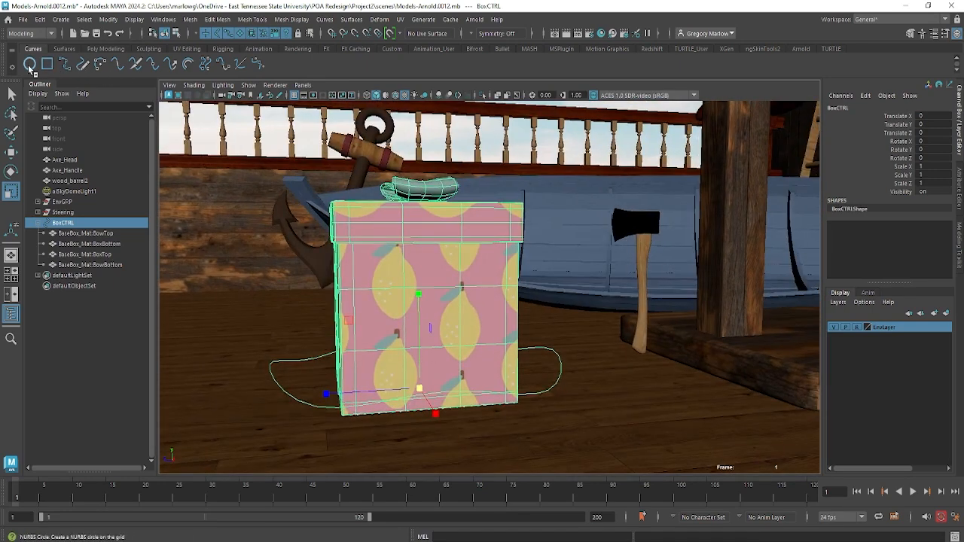
{"action": "left_click", "coordinate": [30, 66]}
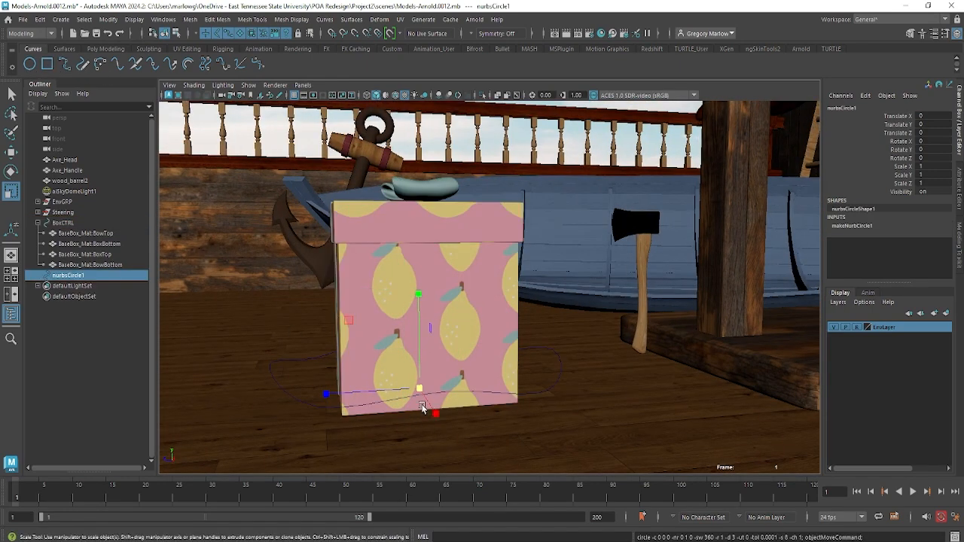
{"action": "key", "text": "w"}
{"action": "left_click_drag", "start_coordinate": [394, 390], "coordinate": [595, 398]}
{"action": "key", "text": "r"}
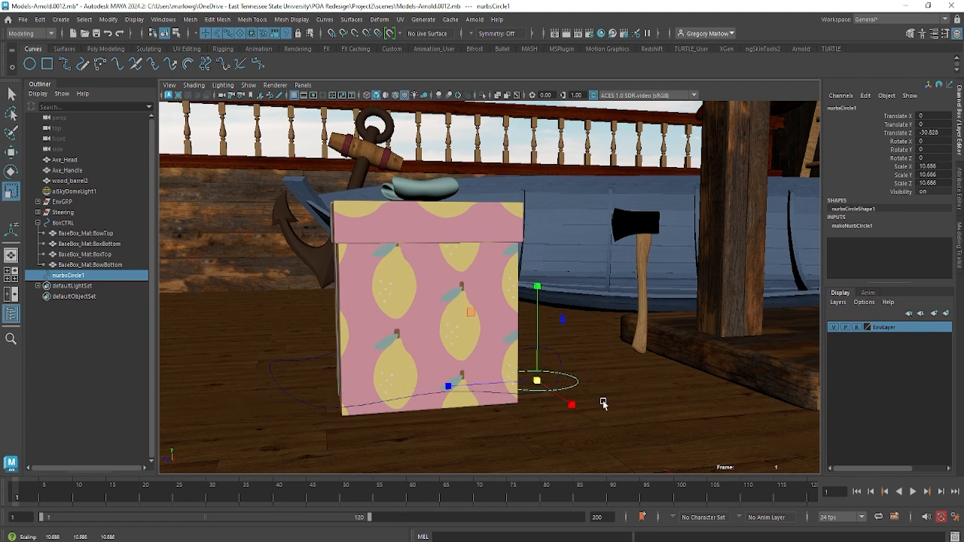
Step: Rotate the new circle to -90 degrees in Z so that it stands upright
{"action": "key", "text": "e"}
{"action": "left_click_drag", "start_coordinate": [567, 349], "coordinate": [449, 381]}
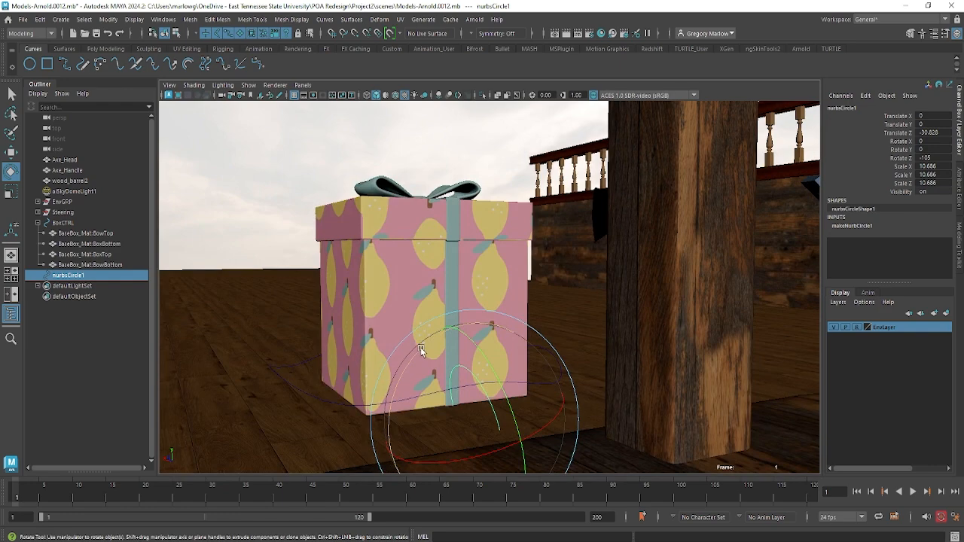
{"action": "left_click_drag", "start_coordinate": [419, 348], "coordinate": [500, 388]}
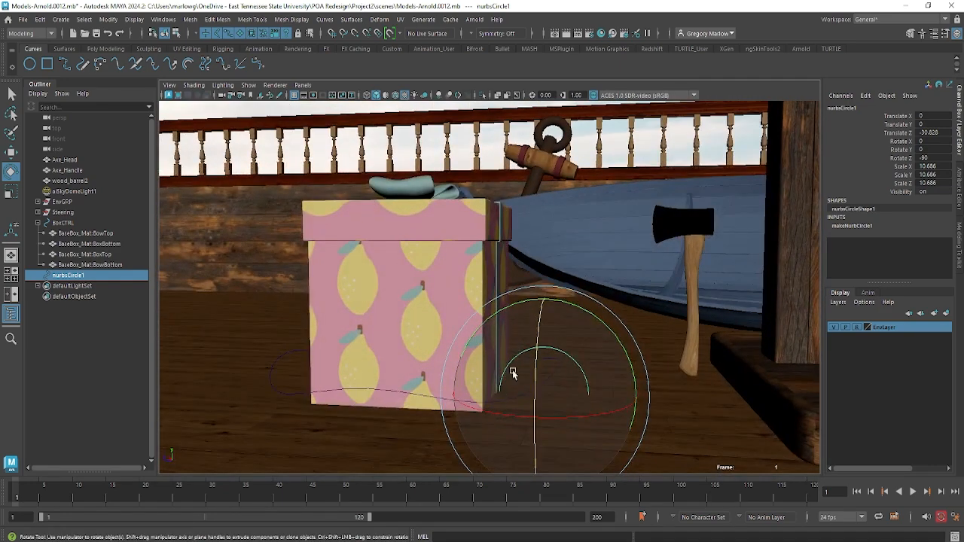
Step: Position the upright circle beside the lid's rear edge at about 38.7 in Y and -22.2 in Z
{"action": "key", "text": "w"}
{"action": "left_click_drag", "start_coordinate": [529, 343], "coordinate": [525, 180]}
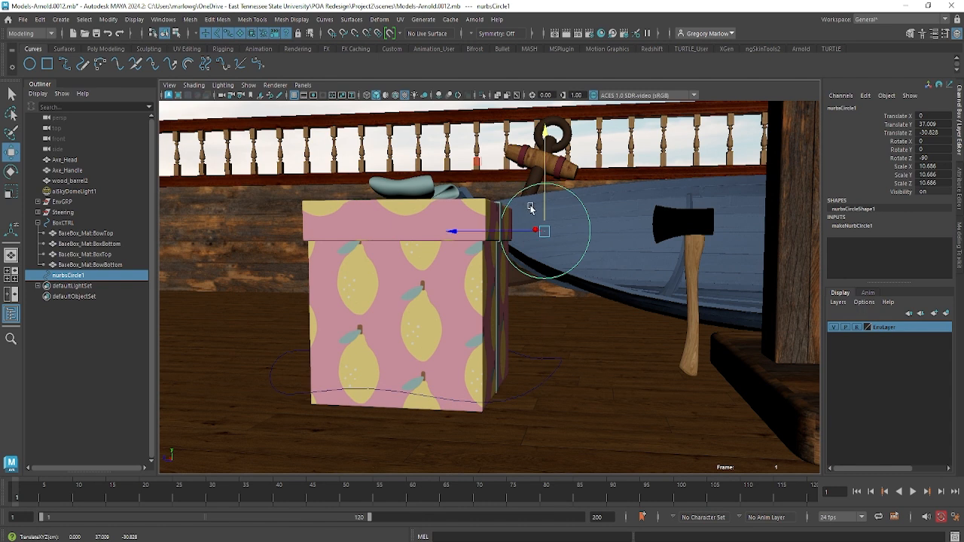
{"action": "left_click_drag", "start_coordinate": [515, 232], "coordinate": [509, 207]}
{"action": "left_click_drag", "start_coordinate": [544, 312], "coordinate": [558, 322], "text": "alt"}
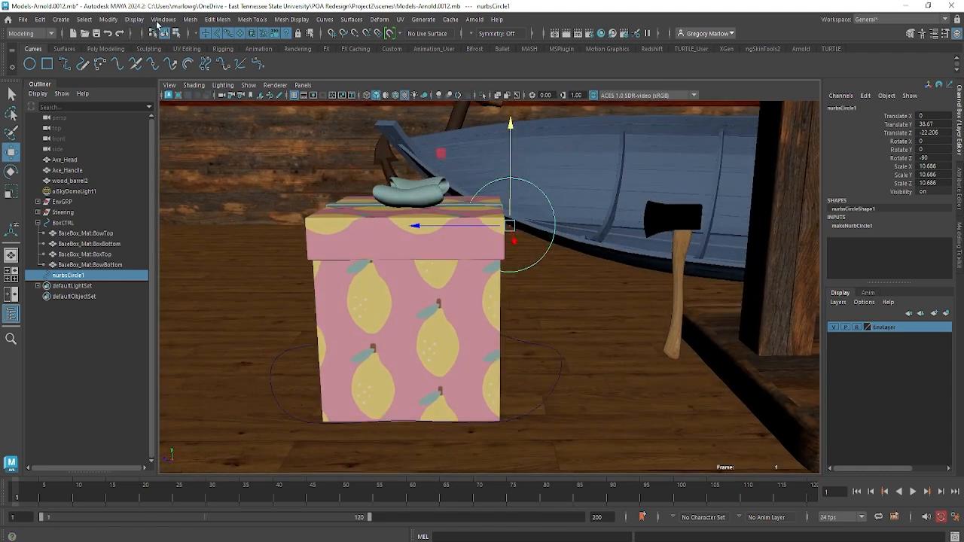
Step: Freeze the transformations of the upright circle and delete its construction history
{"action": "left_click", "coordinate": [164, 19]}
{"action": "mouse_move", "coordinate": [108, 21]}
{"action": "left_click", "coordinate": [129, 69]}
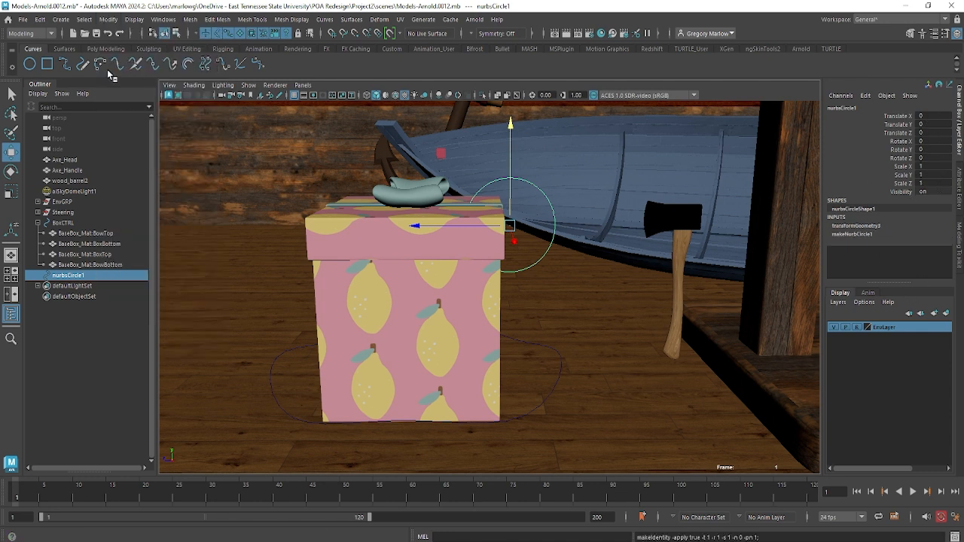
{"action": "left_click", "coordinate": [40, 18]}
{"action": "mouse_move", "coordinate": [88, 144]}
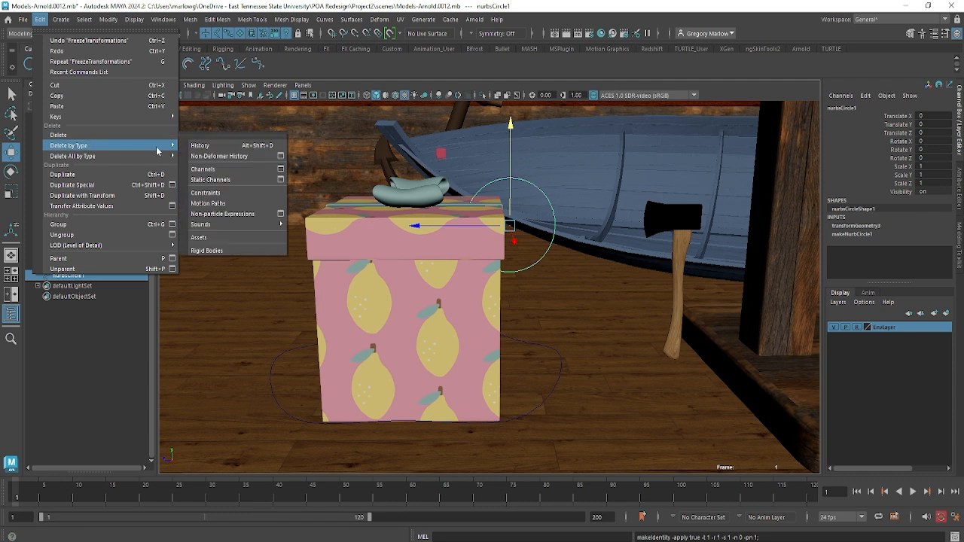
{"action": "left_click", "coordinate": [199, 147]}
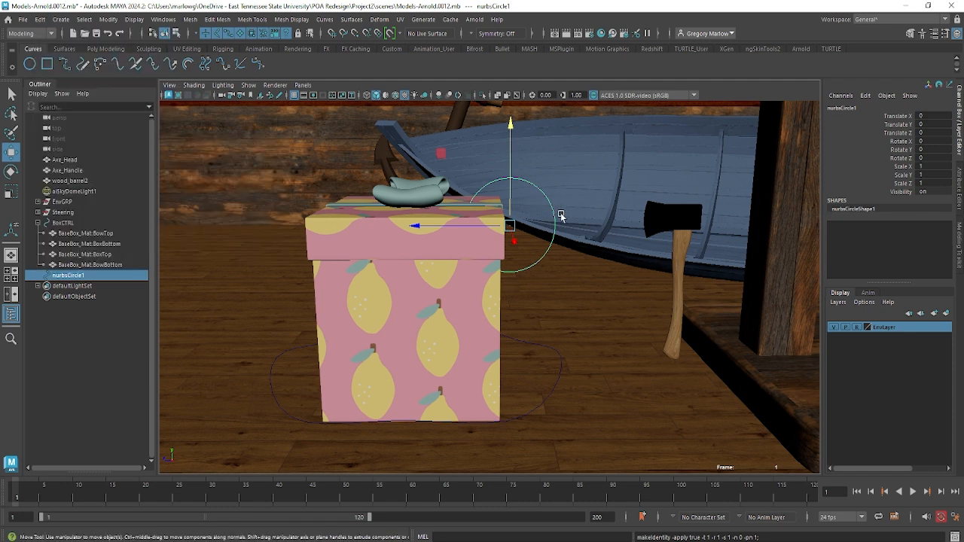
Step: Rename the upright circle as BoxLidCTRL and parent it under BoxCTRL
{"action": "double_click", "coordinate": [68, 276]}
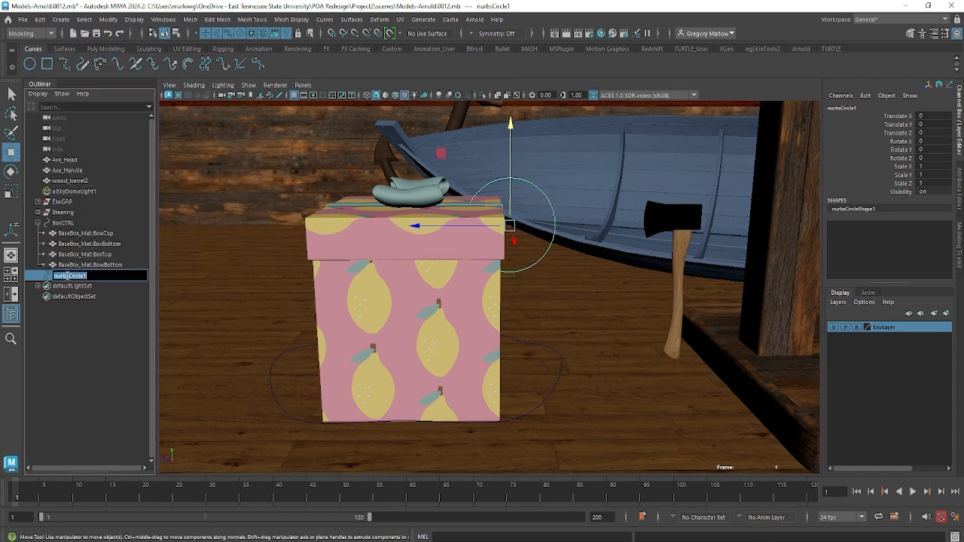
{"action": "type", "text": "BoxLidCTRL"}
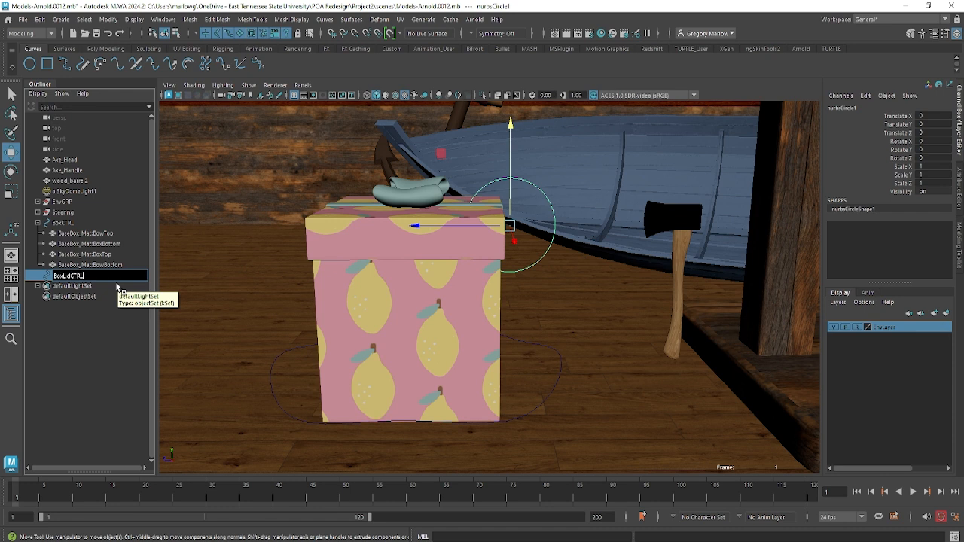
{"action": "key", "text": "Return"}
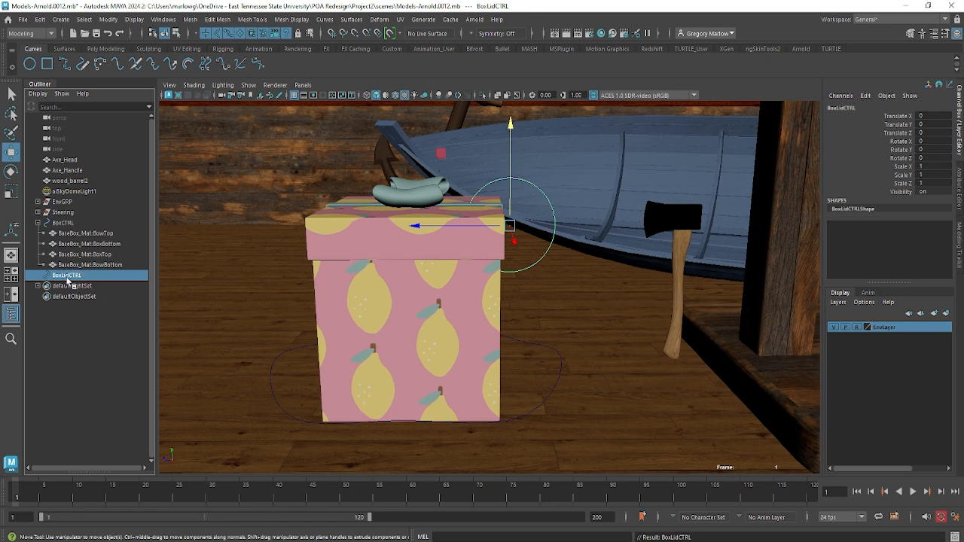
{"action": "middle_click_drag", "start_coordinate": [67, 280], "coordinate": [65, 226]}
Step: Try moving BoxCTRL freely together with all its children and undo the move
{"action": "left_click", "coordinate": [70, 229]}
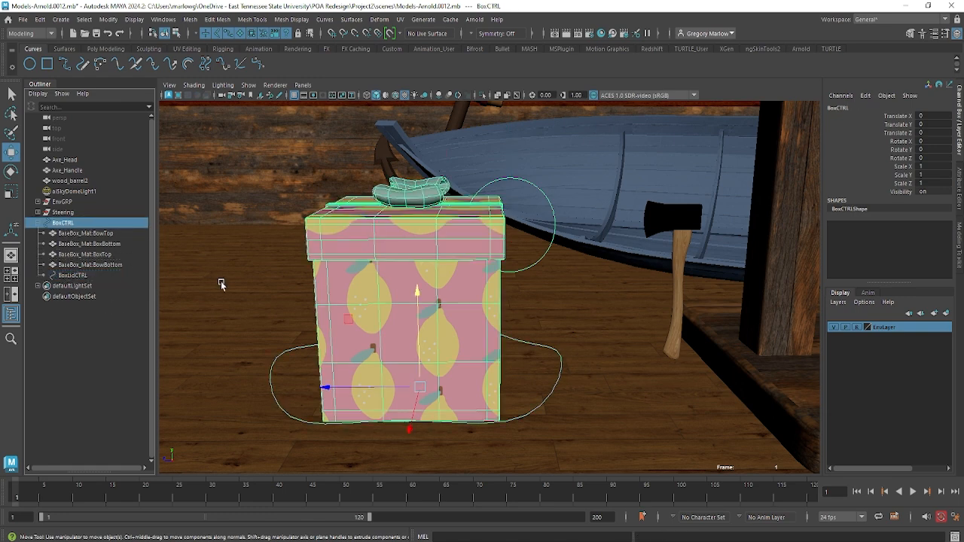
{"action": "left_click_drag", "start_coordinate": [418, 390], "coordinate": [406, 352]}
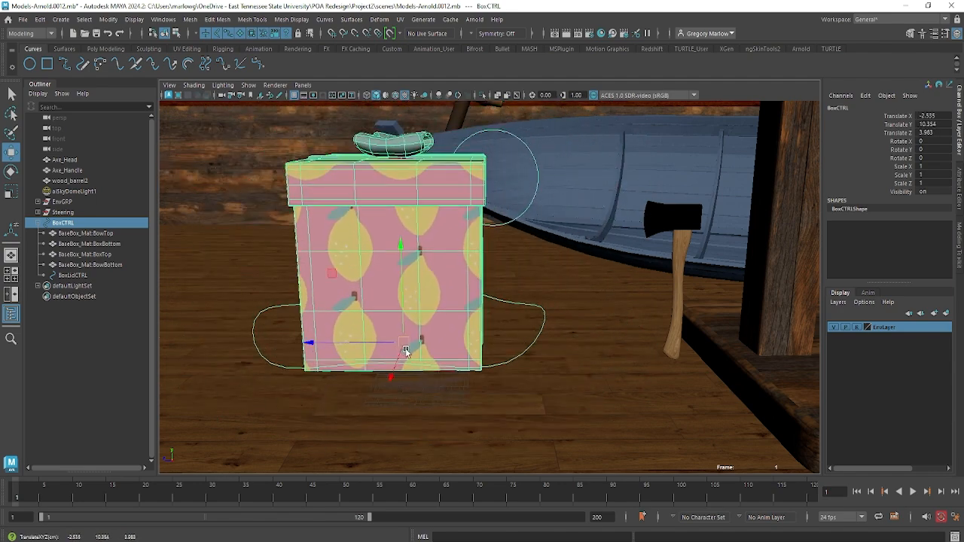
{"action": "key", "text": "ctrl+z"}
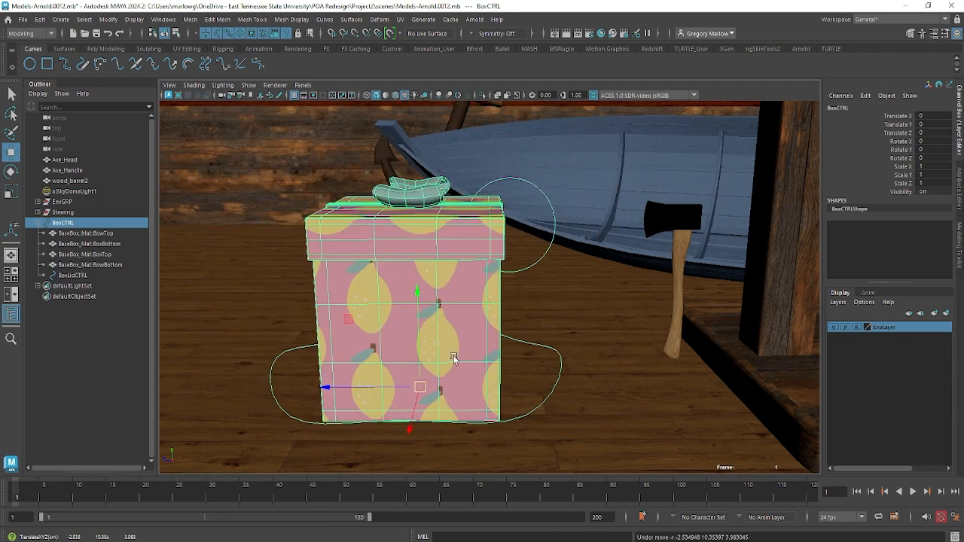
Step: Parent the lid BoxTop and the bow BowTop under BoxLidCTRL and expand its hierarchy
{"action": "left_click", "coordinate": [106, 256]}
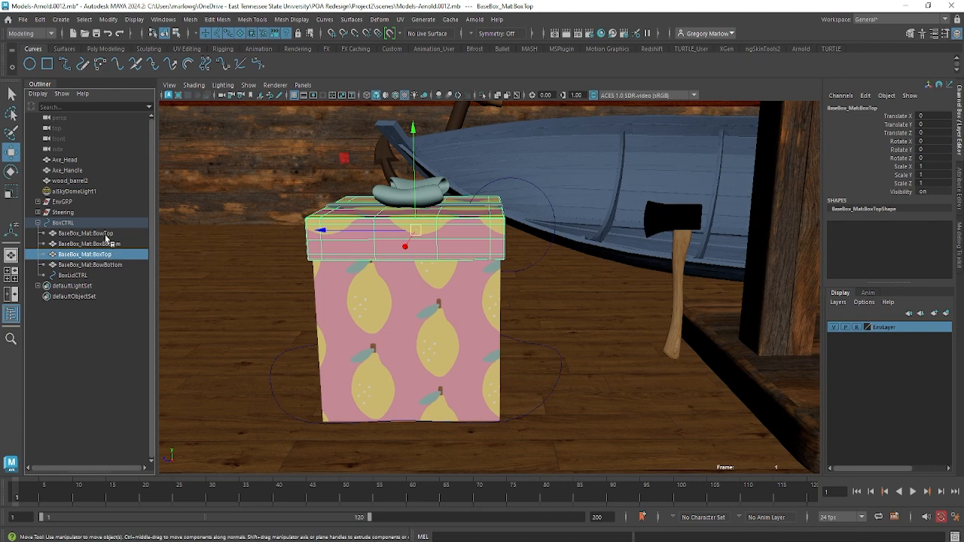
{"action": "left_click", "coordinate": [106, 234], "text": "ctrl"}
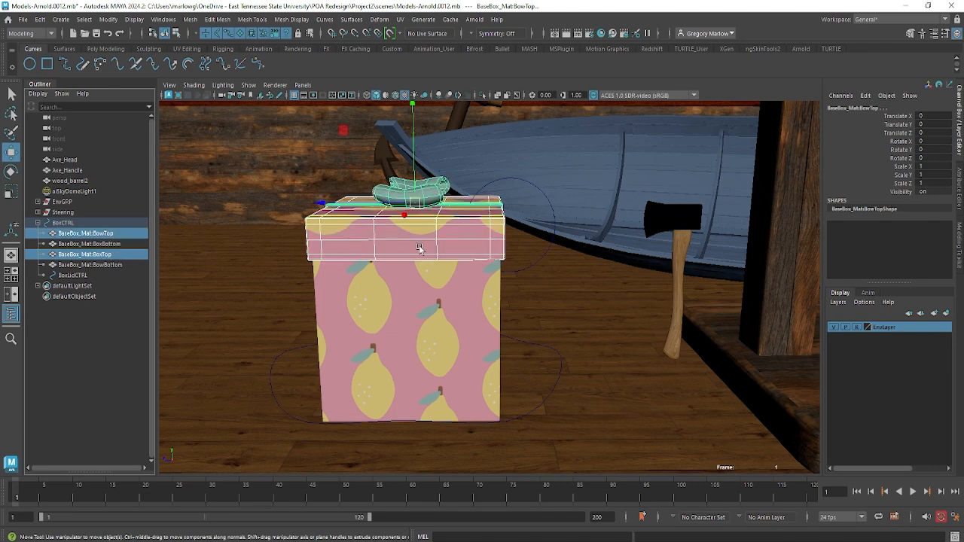
{"action": "key", "text": "e"}
{"action": "left_click_drag", "start_coordinate": [456, 232], "coordinate": [374, 276]}
{"action": "key", "text": "ctrl+z"}
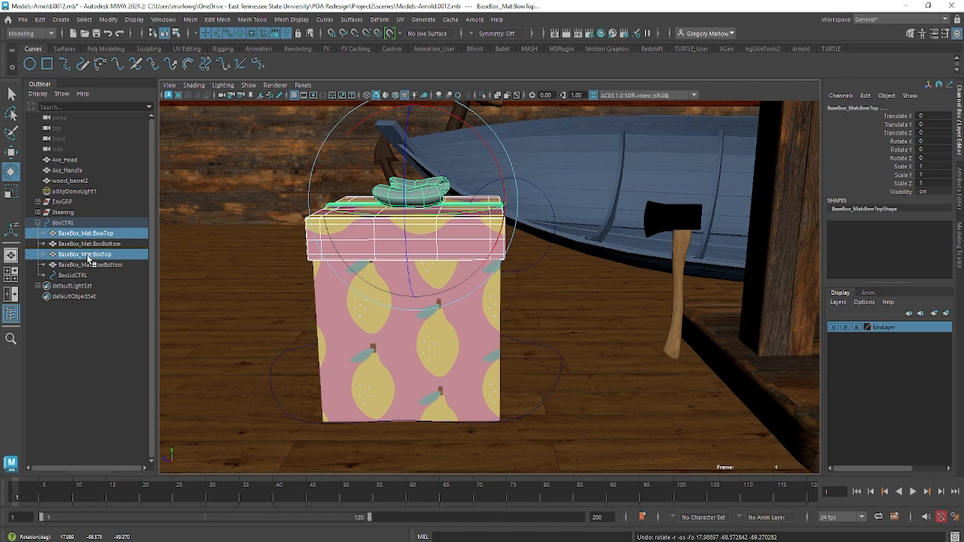
{"action": "middle_click_drag", "start_coordinate": [89, 260], "coordinate": [79, 278]}
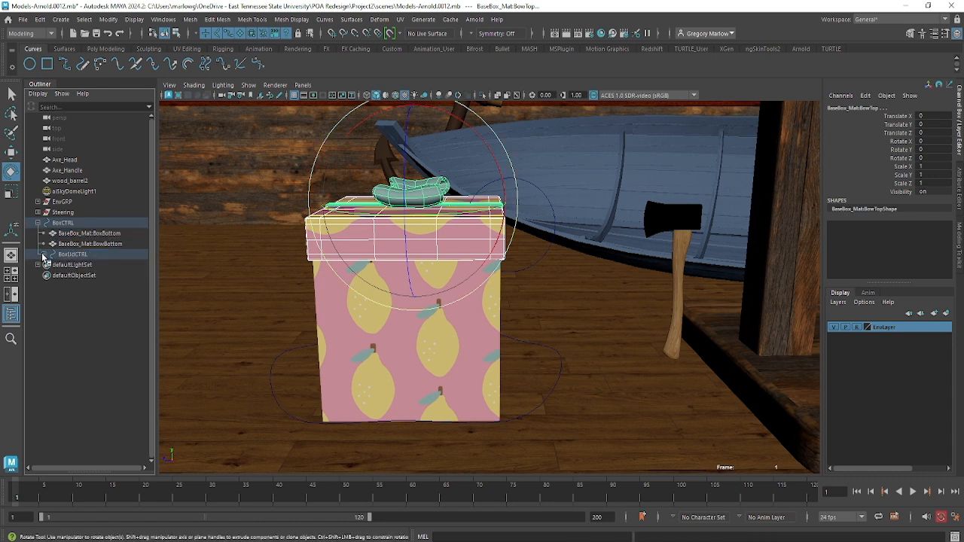
{"action": "left_click", "coordinate": [44, 256]}
{"action": "left_click", "coordinate": [120, 359]}
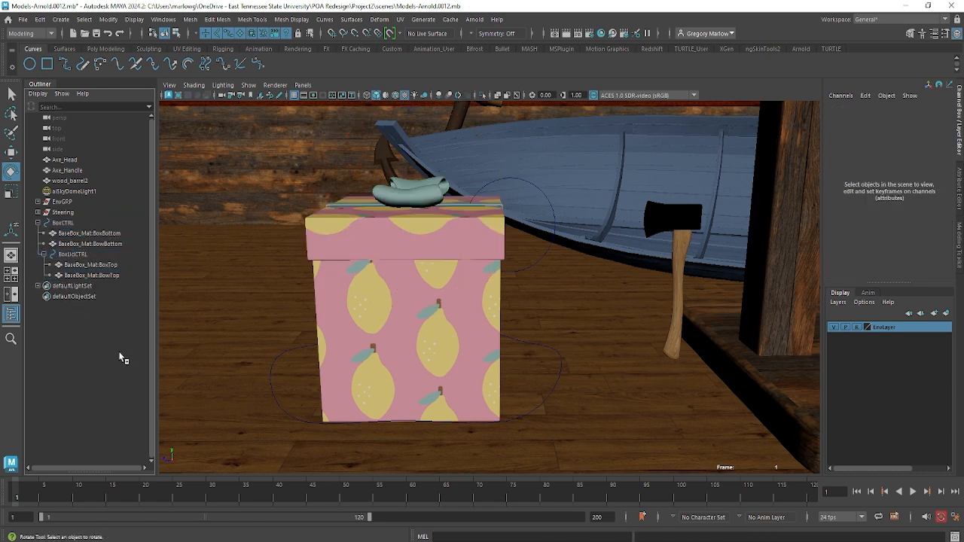
Step: Try opening the lid by rotating BoxLidCTRL to about -69.5 degrees in X and moving it slightly, and undo both changes
{"action": "left_click", "coordinate": [68, 225]}
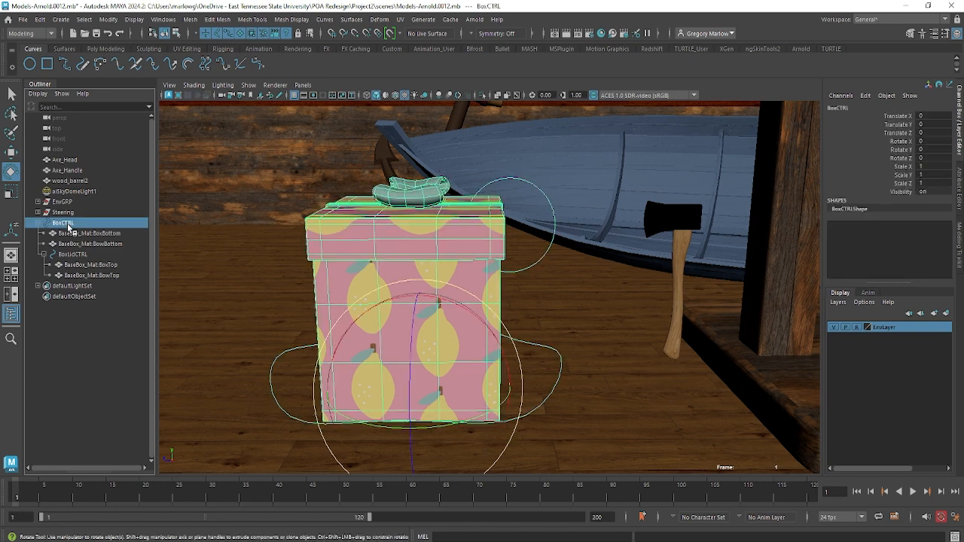
{"action": "left_click", "coordinate": [75, 255]}
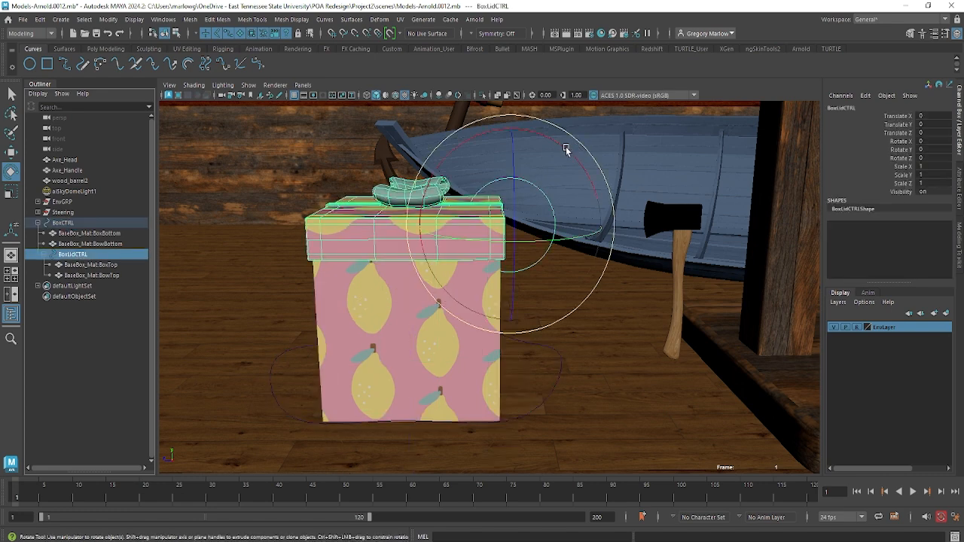
{"action": "left_click_drag", "start_coordinate": [567, 150], "coordinate": [649, 276]}
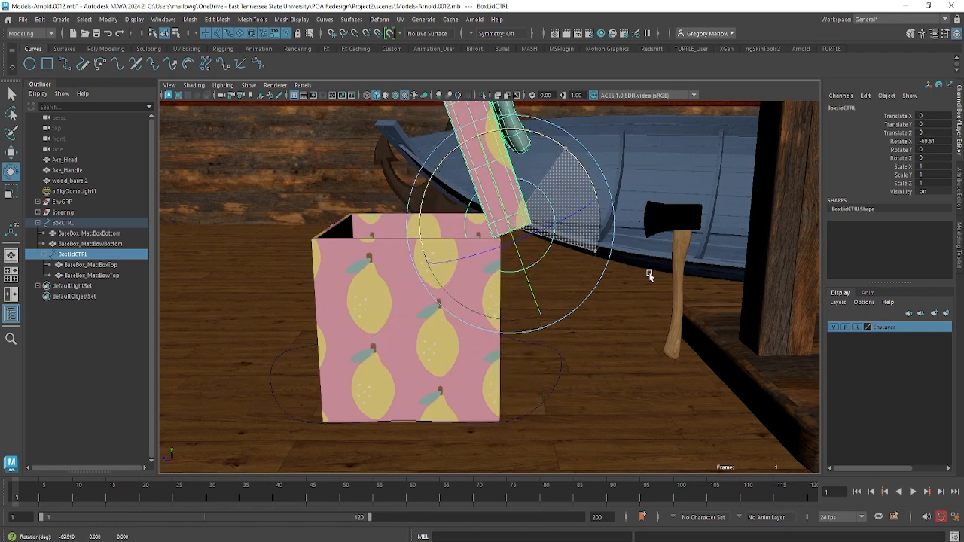
{"action": "key", "text": "w"}
{"action": "left_click_drag", "start_coordinate": [522, 240], "coordinate": [530, 218]}
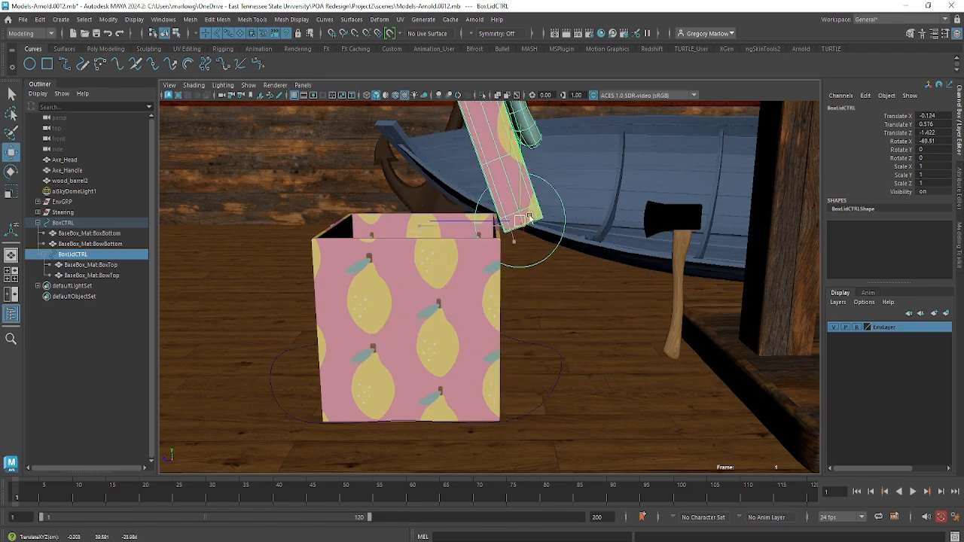
{"action": "key", "text": "ctrl+z"}
{"action": "key", "text": "ctrl+z"}
{"action": "key", "text": "ctrl+z"}
{"action": "key", "text": "ctrl+z"}
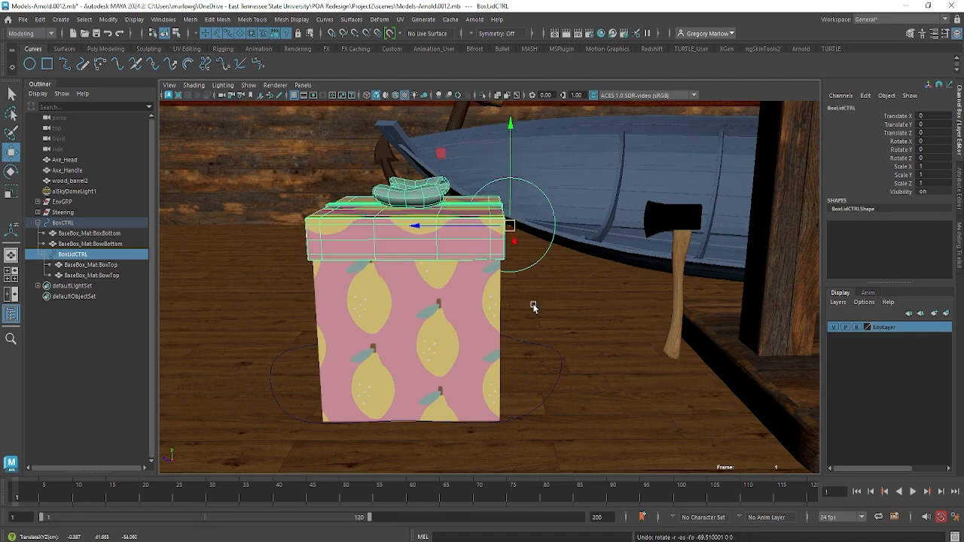
Step: Move BoxLidCTRL's pivot slightly behind and below its circle's center, to about 35 in Y and -26 in Z
{"action": "left_click_drag", "start_coordinate": [533, 307], "coordinate": [476, 316], "text": "alt"}
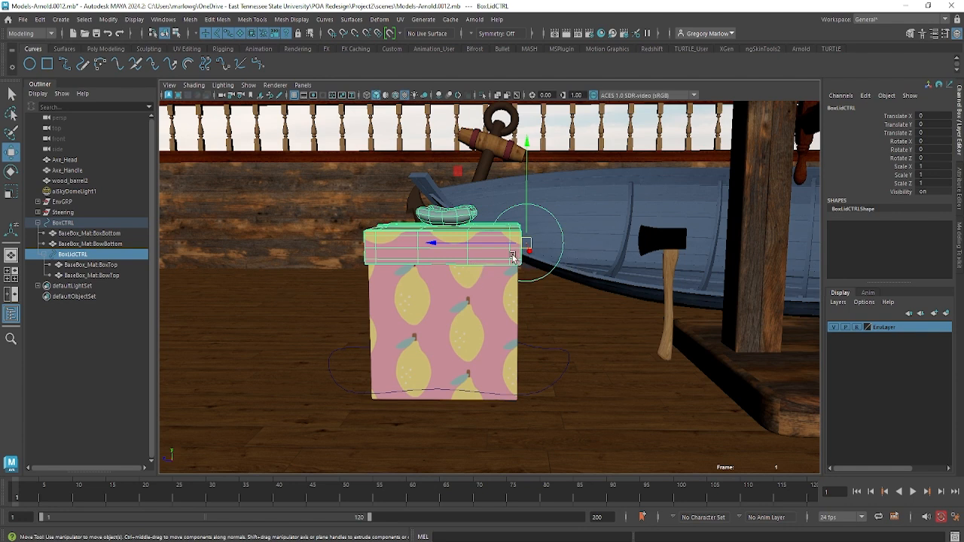
{"action": "key", "text": "d"}
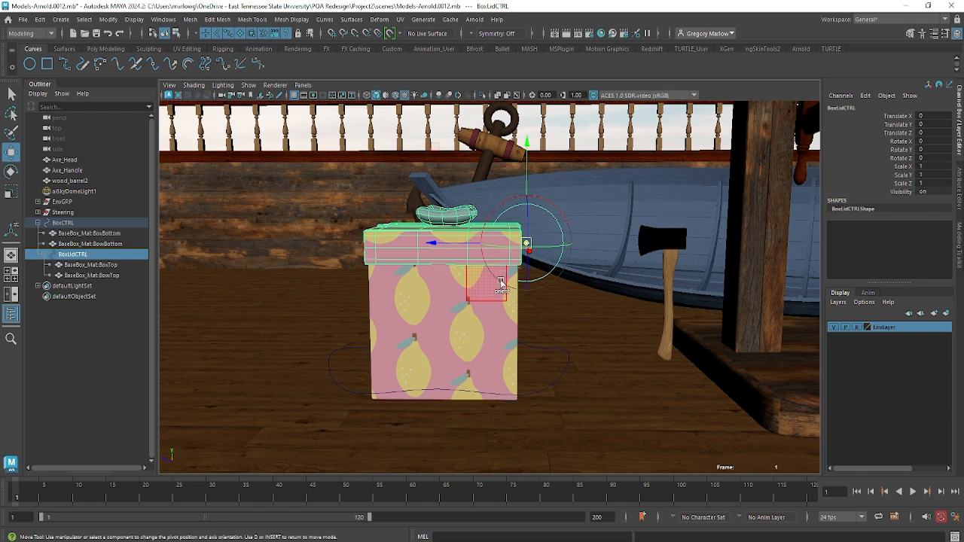
{"action": "left_click_drag", "start_coordinate": [440, 243], "coordinate": [452, 244]}
{"action": "left_click_drag", "start_coordinate": [542, 183], "coordinate": [542, 197]}
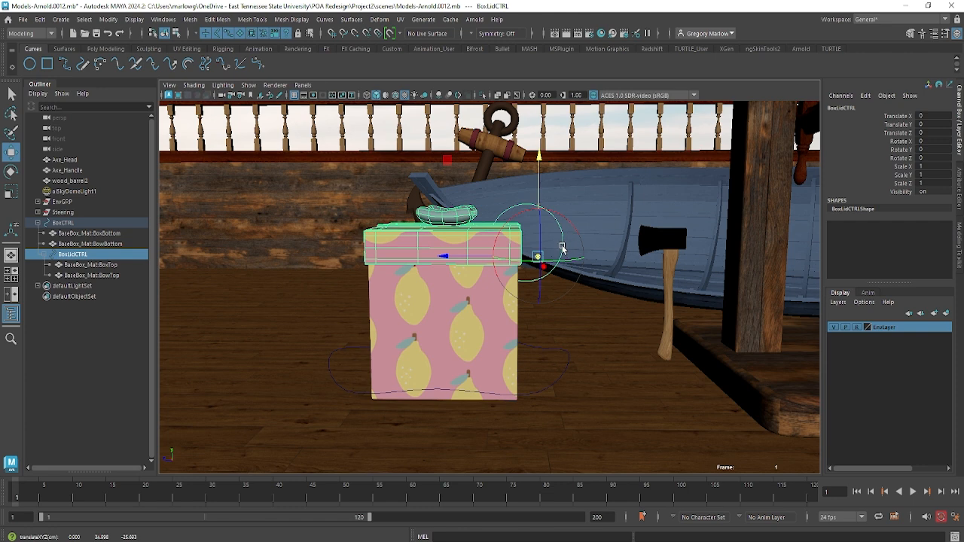
Step: Rotate BoxLidCTRL to about -96 degrees in X to swing the lid and bow open around the adjusted pivot
{"action": "key", "text": "e"}
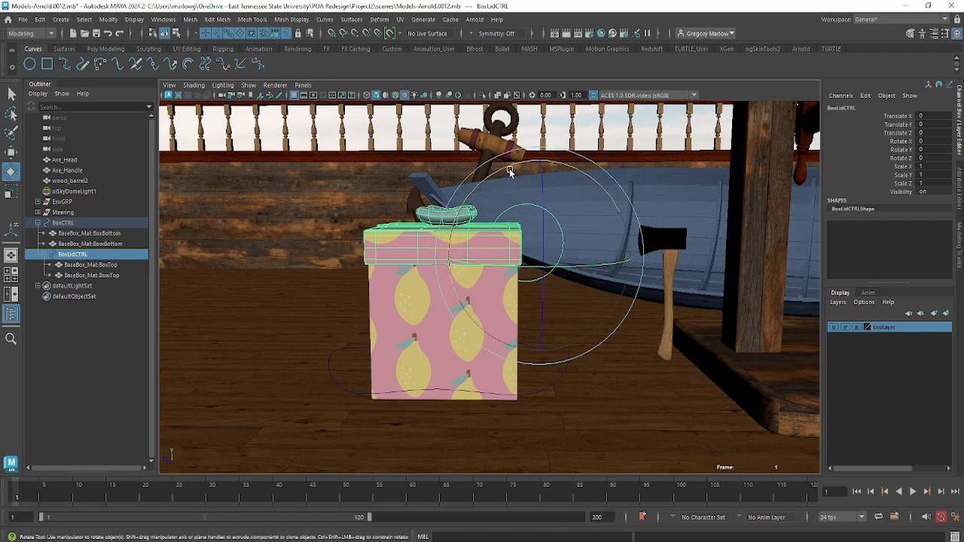
{"action": "left_click_drag", "start_coordinate": [510, 172], "coordinate": [682, 227]}
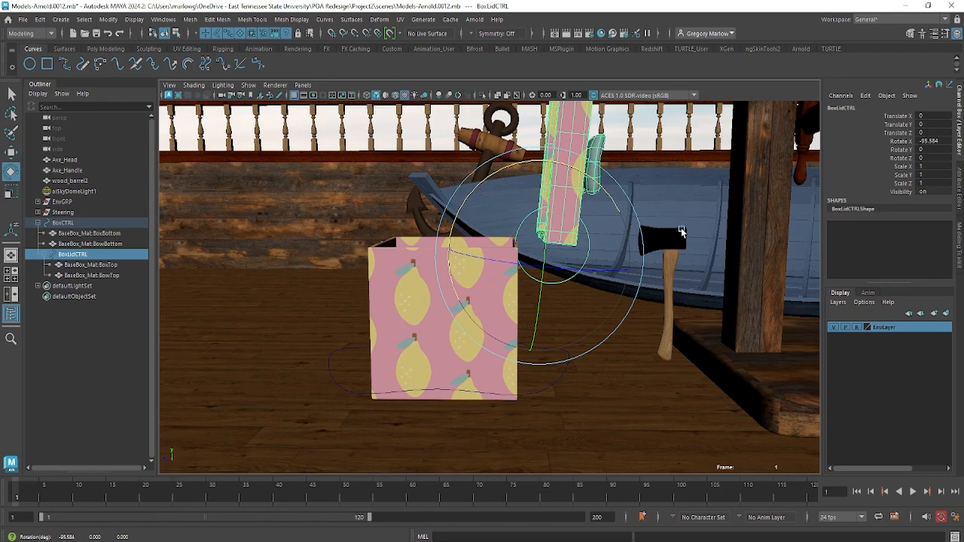
Step: Undo the last rotation of BoxLidCTRL and clear the selection
{"action": "key", "text": "ctrl+z"}
{"action": "left_click_drag", "start_coordinate": [443, 334], "coordinate": [416, 337], "text": "alt"}
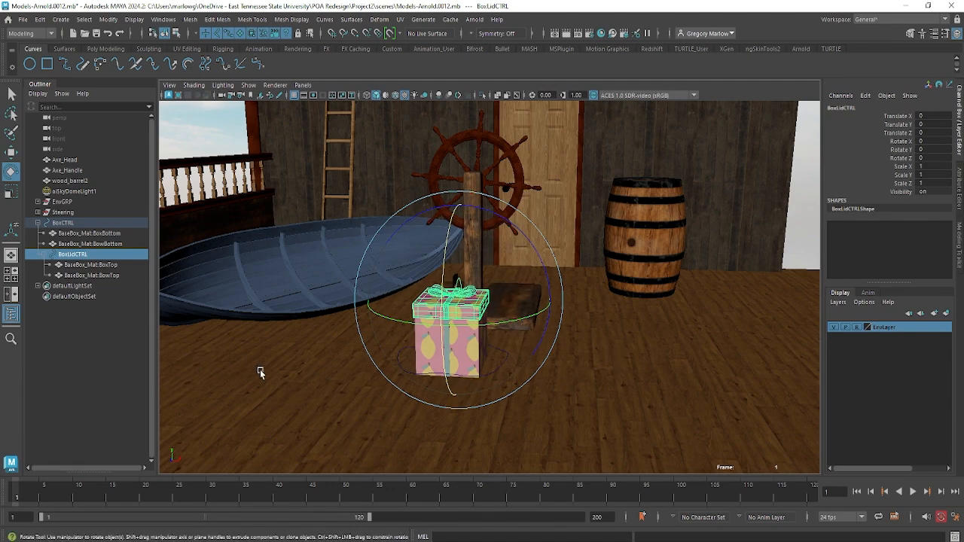
{"action": "left_click_drag", "start_coordinate": [301, 390], "coordinate": [407, 402], "text": "alt"}
{"action": "left_click", "coordinate": [556, 405]}
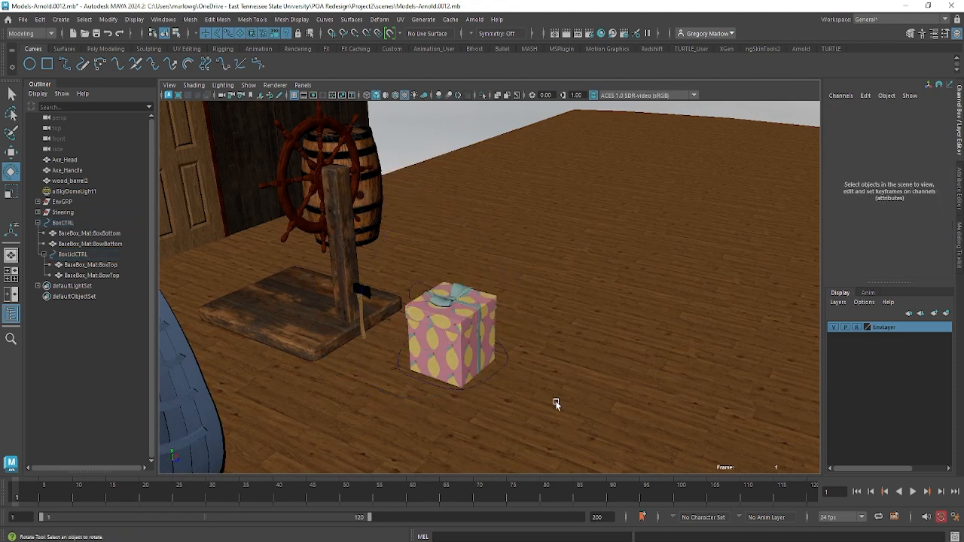
Step: Try moving the whole gift box with BoxCTRL by about 122, 36 and 15 in X, Y and Z, and undo the move
{"action": "left_click_drag", "start_coordinate": [400, 261], "coordinate": [426, 410]}
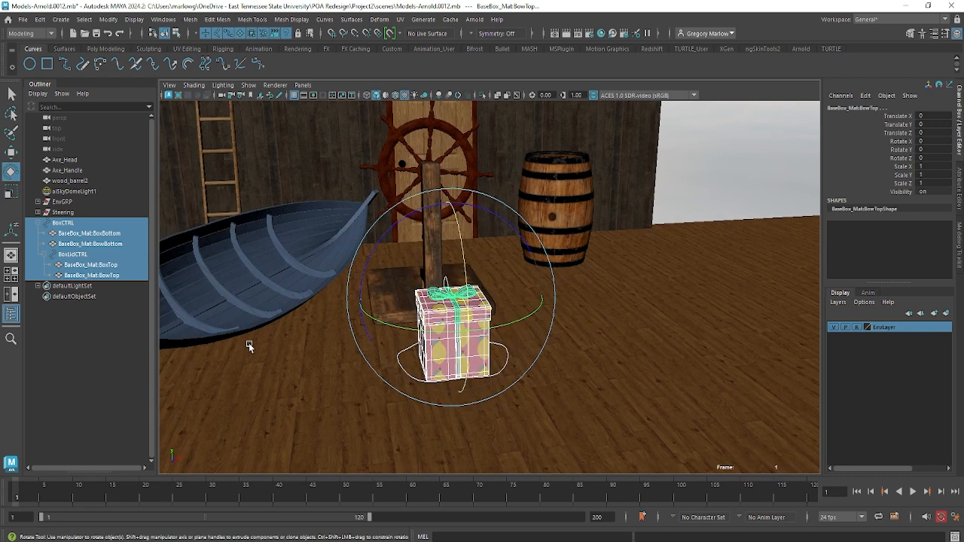
{"action": "left_click", "coordinate": [62, 225]}
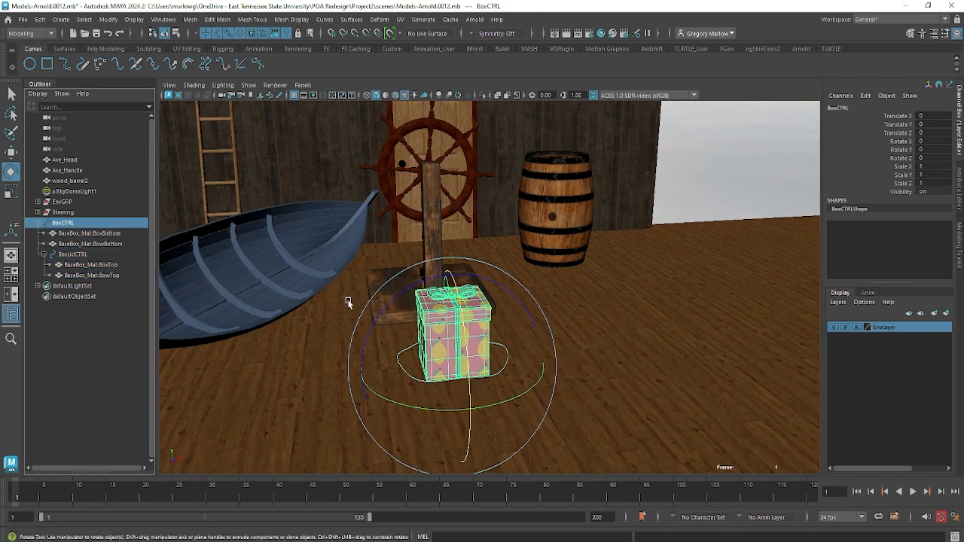
{"action": "key", "text": "w"}
{"action": "left_click_drag", "start_coordinate": [448, 360], "coordinate": [601, 315]}
{"action": "key", "text": "ctrl+z"}
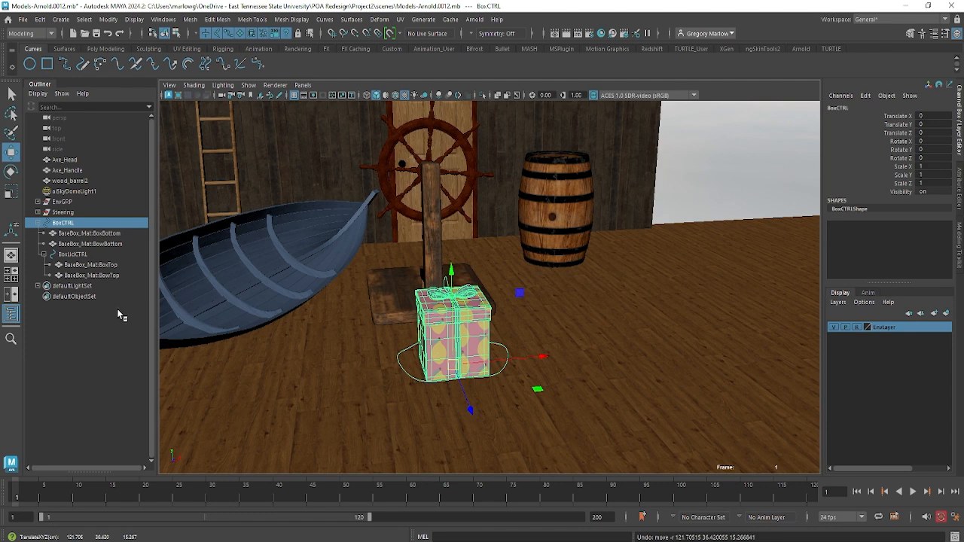
Step: Try moving only the lid and bow with BoxLidCTRL by about 97, 26 and 13 in X, Y and Z, and undo the move
{"action": "left_click", "coordinate": [84, 256], "text": "ctrl"}
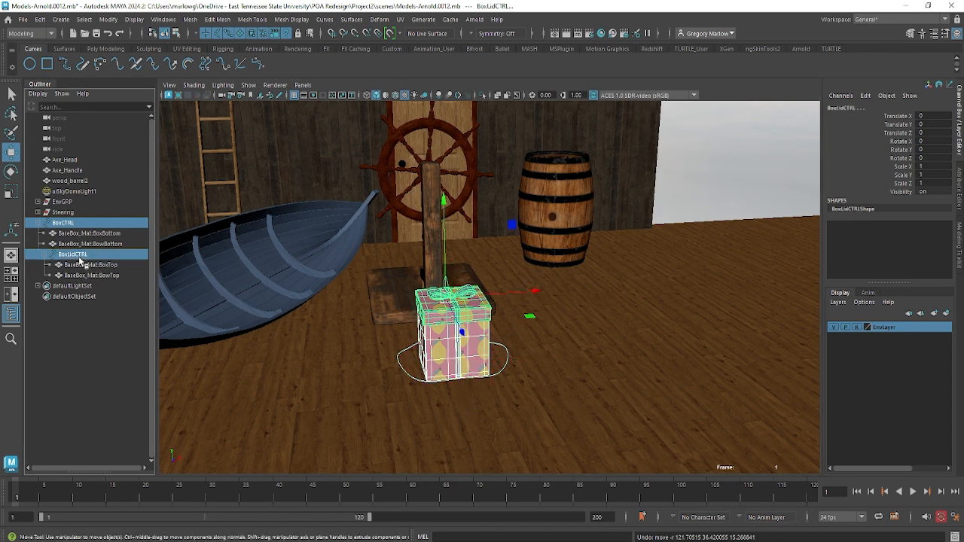
{"action": "left_click", "coordinate": [75, 254]}
{"action": "left_click_drag", "start_coordinate": [445, 301], "coordinate": [598, 248]}
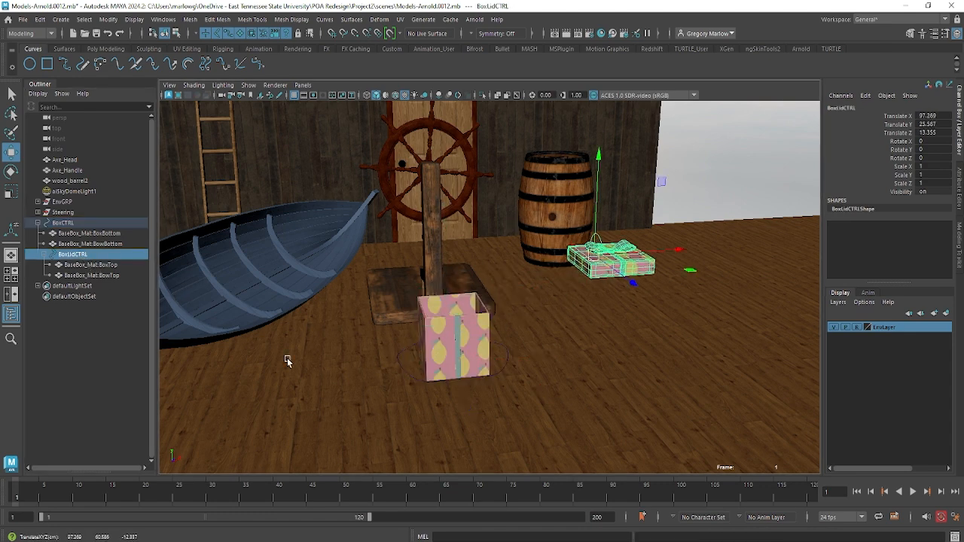
{"action": "key", "text": "ctrl+z"}
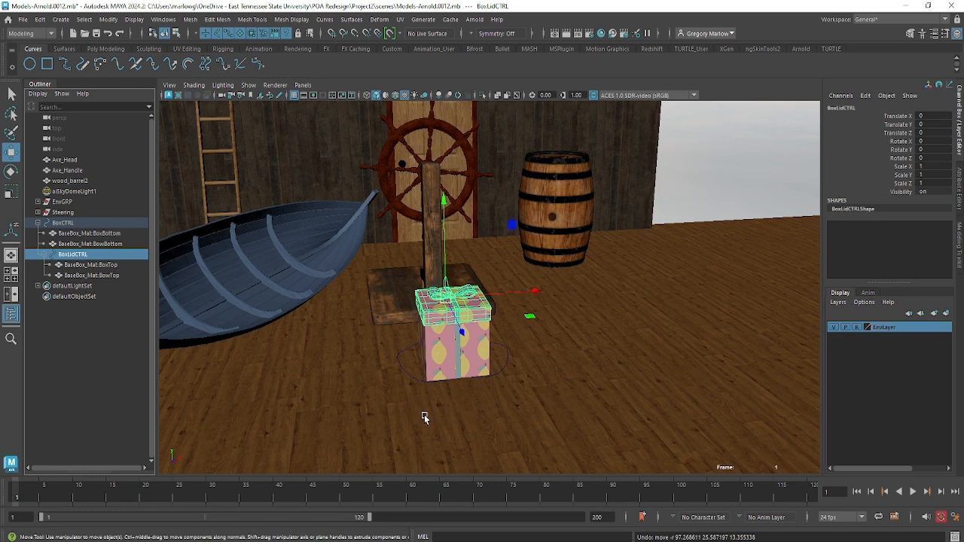
Step: Try moving the BoxTop lid mesh by itself, about 54, 36 and 76 in X, Y and Z, and undo the move
{"action": "left_click_drag", "start_coordinate": [424, 414], "coordinate": [490, 419], "text": "alt"}
{"action": "left_click_drag", "start_coordinate": [398, 260], "coordinate": [570, 444]}
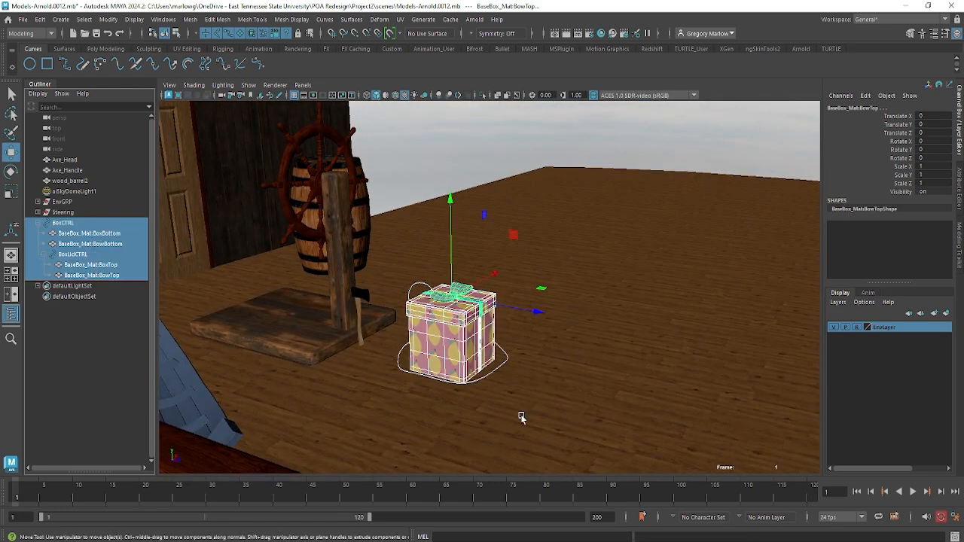
{"action": "left_click", "coordinate": [543, 389]}
{"action": "left_click", "coordinate": [495, 304]}
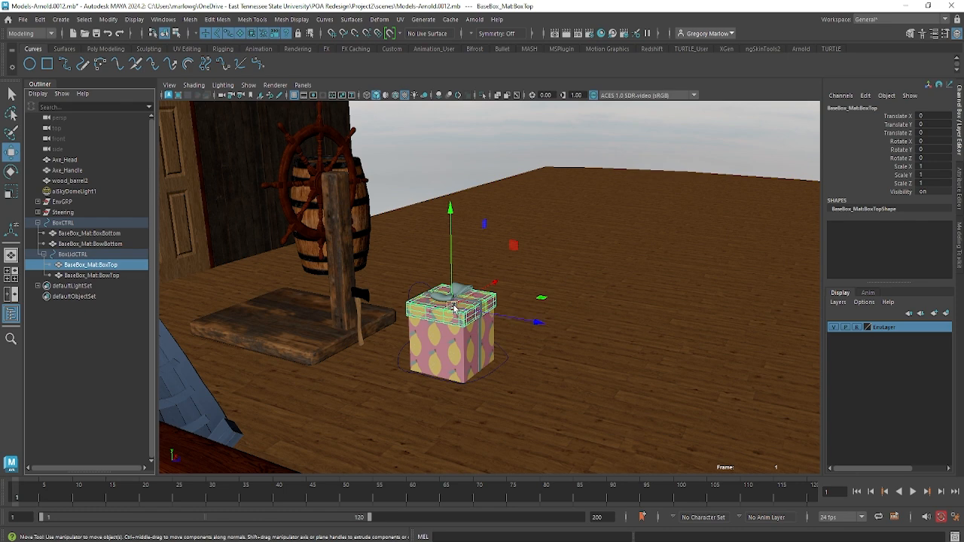
{"action": "left_click_drag", "start_coordinate": [454, 307], "coordinate": [599, 240]}
{"action": "key", "text": "ctrl+z"}
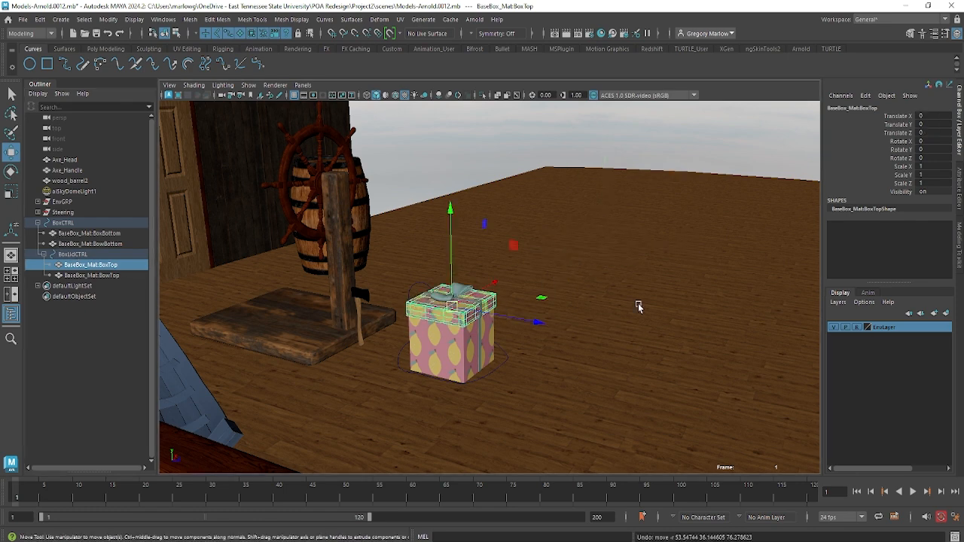
Step: Try moving all box meshes and controls together by about 78 in X, undo the move, and clear the selection
{"action": "left_click_drag", "start_coordinate": [401, 257], "coordinate": [535, 427]}
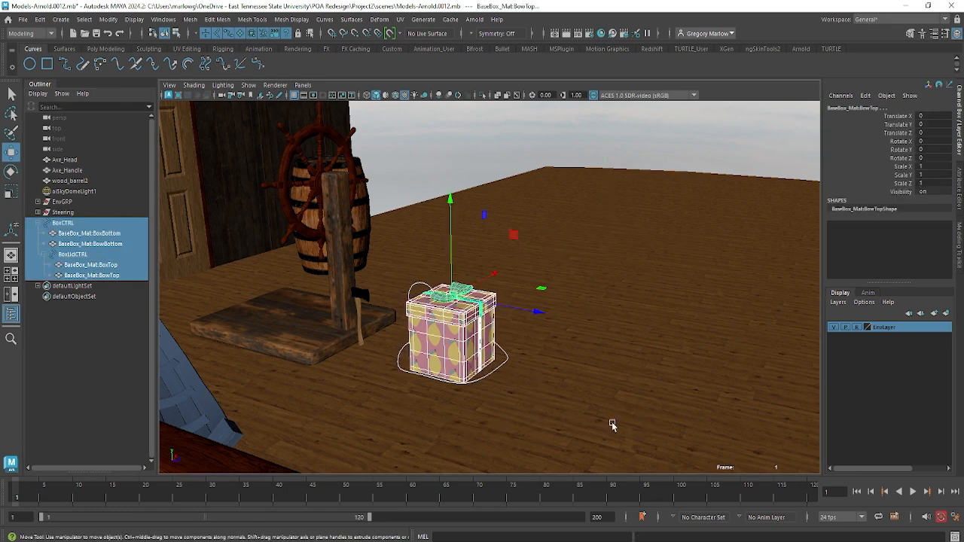
{"action": "left_click_drag", "start_coordinate": [612, 422], "coordinate": [527, 422], "text": "alt"}
{"action": "left_click_drag", "start_coordinate": [527, 300], "coordinate": [644, 299]}
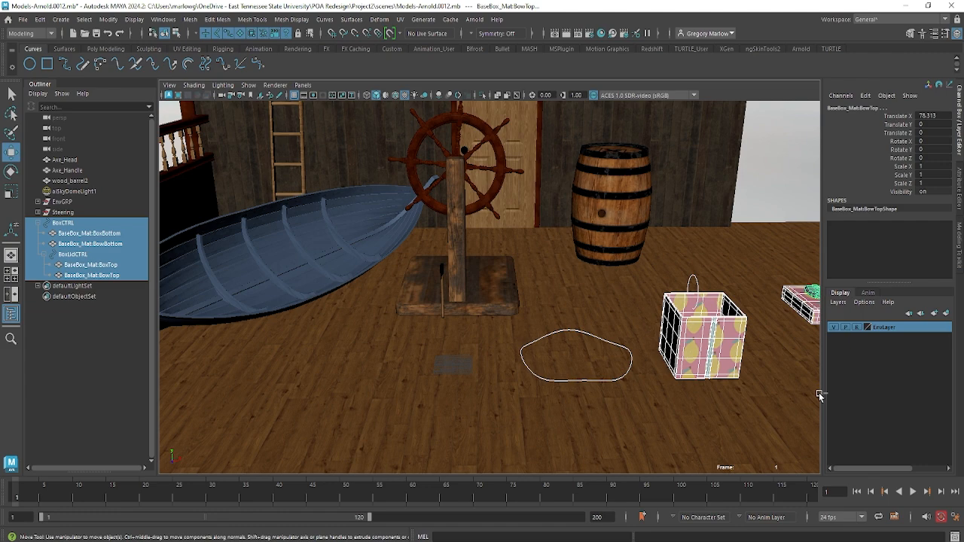
{"action": "key", "text": "ctrl+z"}
{"action": "left_click", "coordinate": [586, 391]}
Step: Put the four meshes BoxBottom, BowBottom, BoxTop and BowTop in a new display layer named BoxLyr
{"action": "left_click_drag", "start_coordinate": [417, 365], "coordinate": [471, 361], "text": "alt"}
{"action": "right_click_drag", "start_coordinate": [471, 360], "coordinate": [661, 383], "text": "alt"}
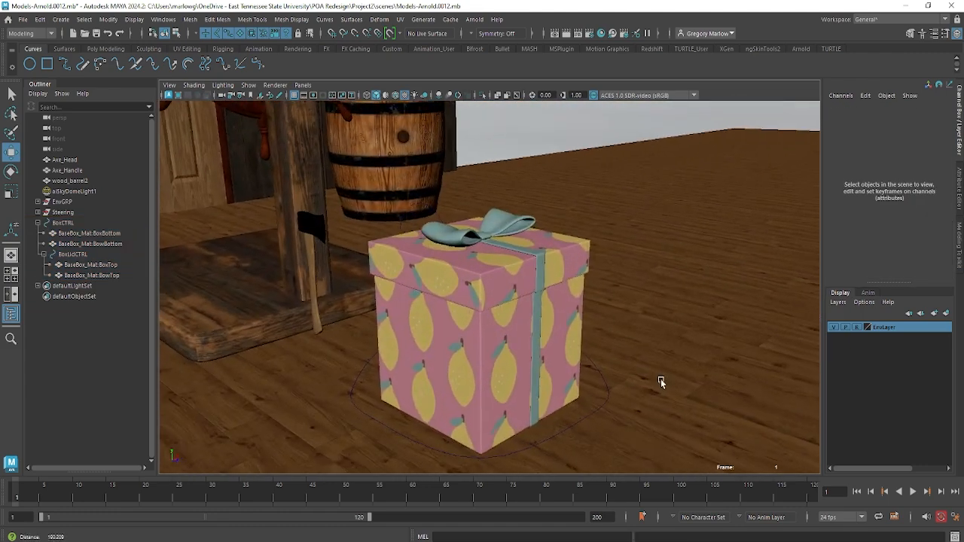
{"action": "left_click", "coordinate": [543, 265]}
{"action": "left_click", "coordinate": [500, 284], "text": "shift"}
{"action": "left_click", "coordinate": [509, 354], "text": "shift"}
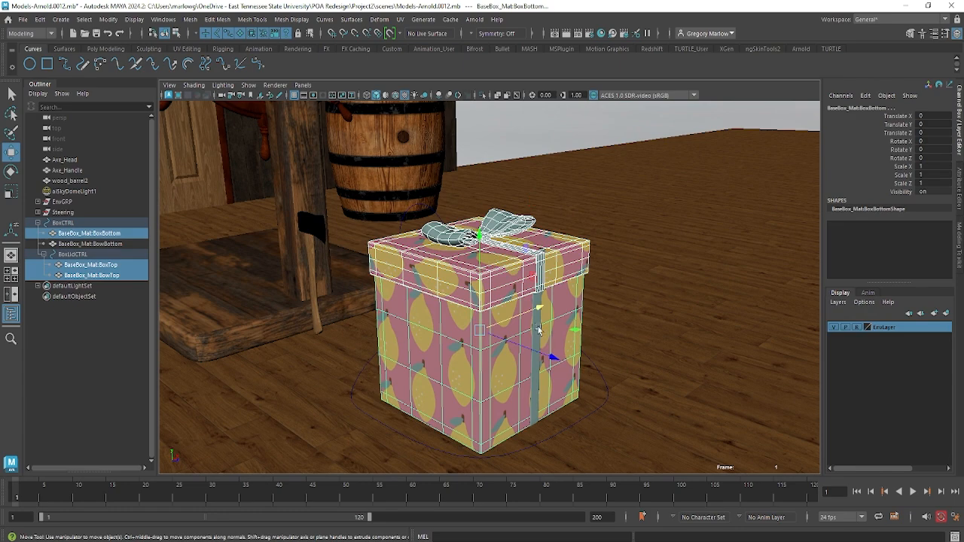
{"action": "left_click", "coordinate": [537, 335], "text": "shift"}
{"action": "left_click_drag", "start_coordinate": [494, 390], "coordinate": [403, 386], "text": "alt"}
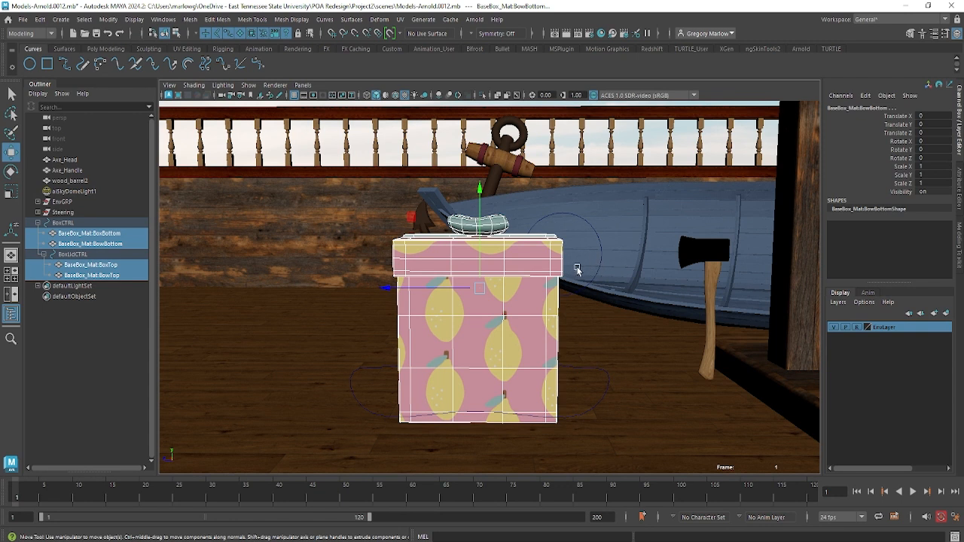
{"action": "left_click", "coordinate": [947, 313]}
{"action": "double_click", "coordinate": [886, 332]}
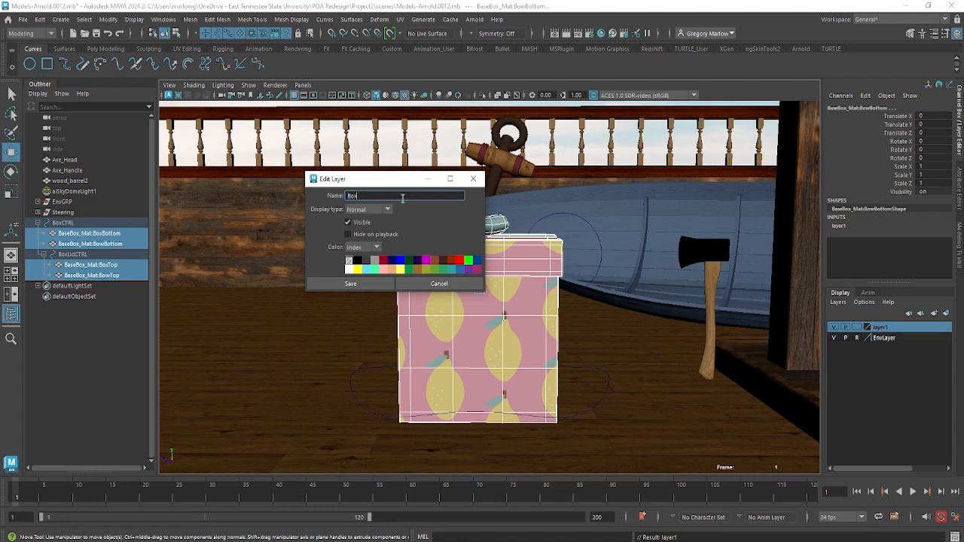
{"action": "key", "text": "Return"}
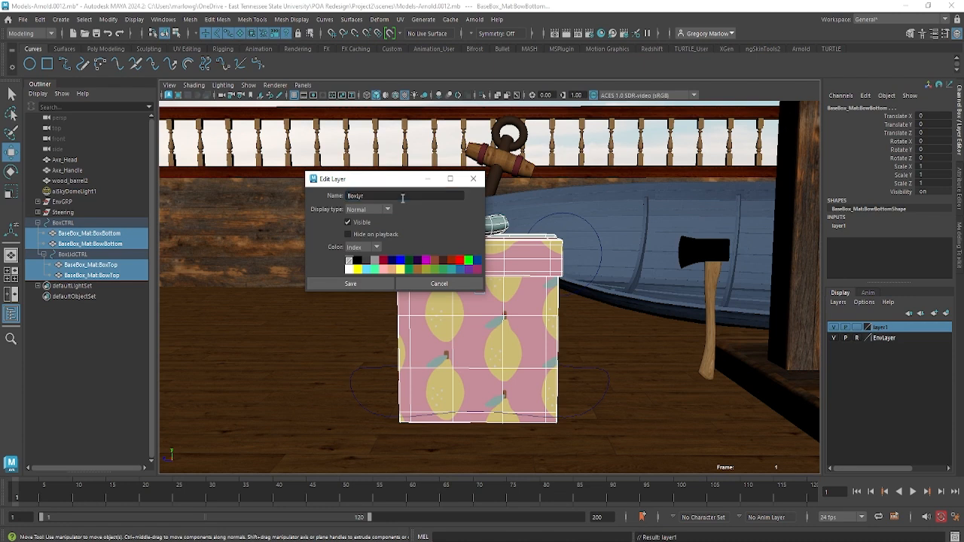
{"action": "left_click", "coordinate": [363, 285]}
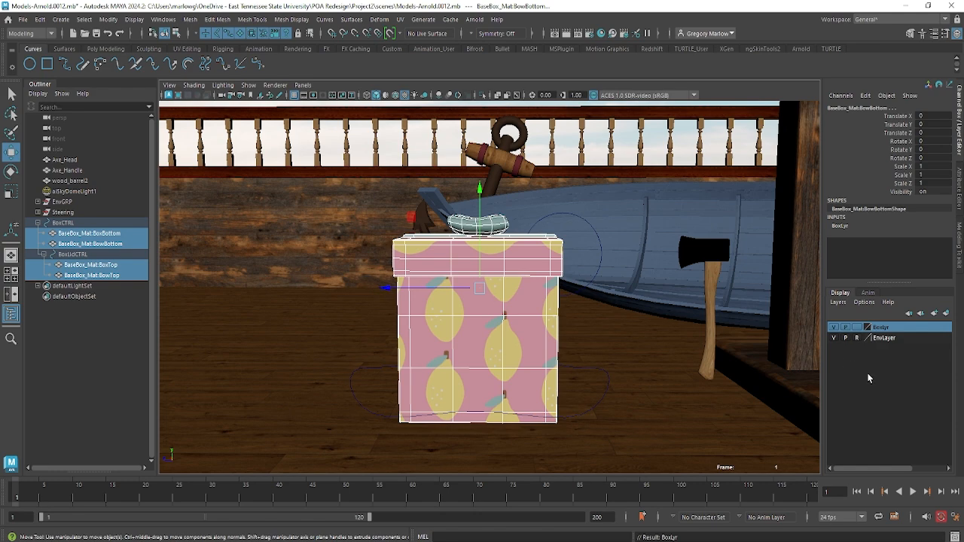
Step: Set the BoxLyr layer's display type to Reference and clear the selection
{"action": "left_click", "coordinate": [858, 329]}
{"action": "left_click", "coordinate": [857, 329]}
{"action": "left_click", "coordinate": [352, 343]}
Step: Try moving BoxCTRL and BoxLidCTRL together by about 52.6 in X, undo the move, and clear the selection
{"action": "left_click_drag", "start_coordinate": [391, 337], "coordinate": [572, 334], "text": "alt"}
{"action": "left_click_drag", "start_coordinate": [339, 161], "coordinate": [452, 300]}
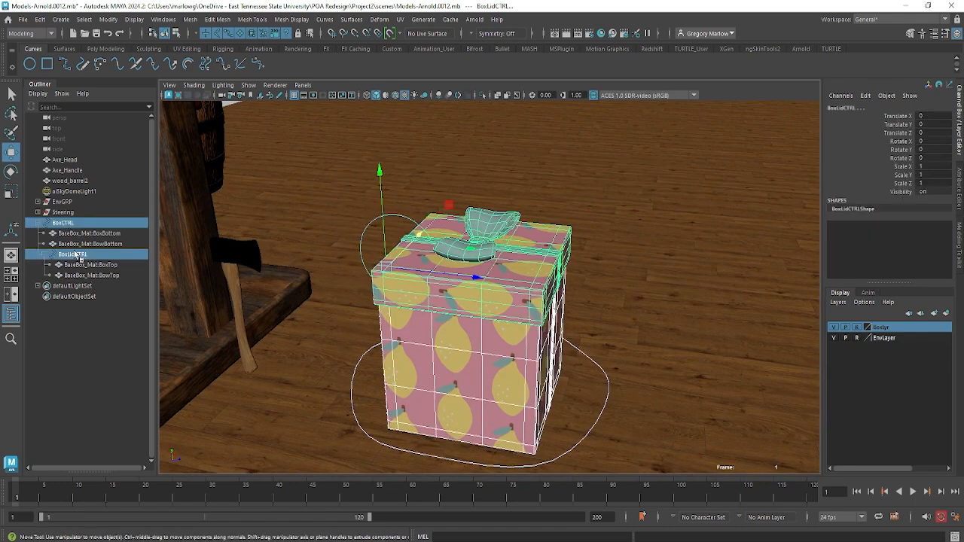
{"action": "left_click_drag", "start_coordinate": [629, 399], "coordinate": [674, 277], "text": "alt"}
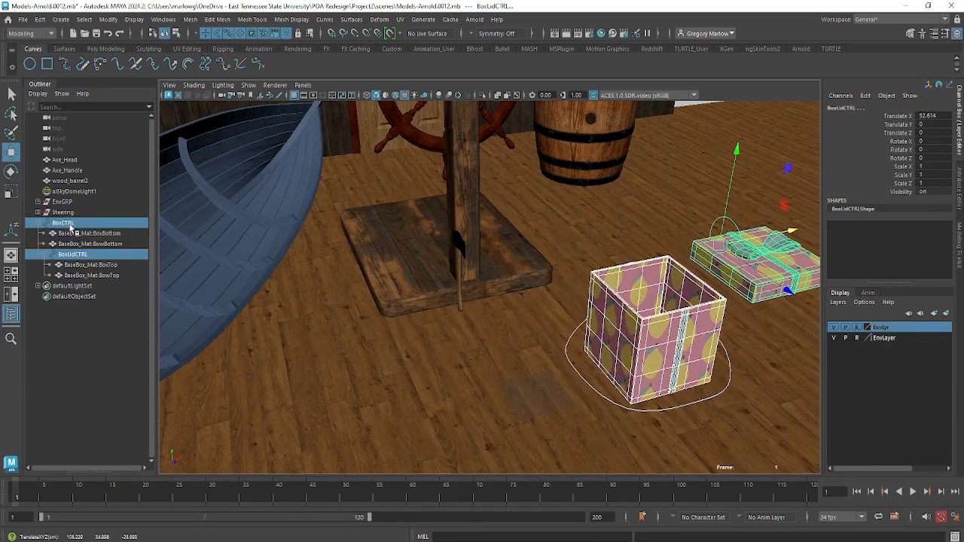
{"action": "key", "text": "ctrl+z"}
{"action": "left_click", "coordinate": [660, 391]}
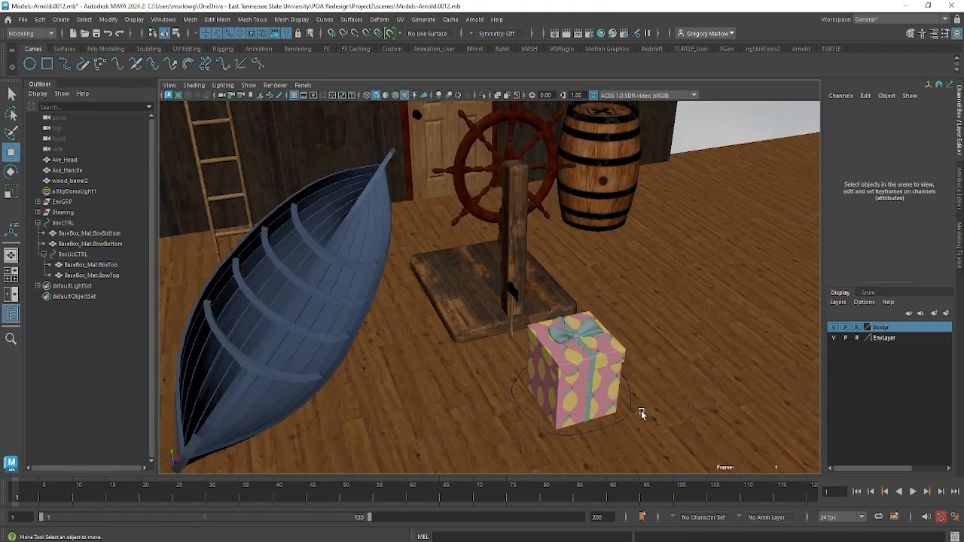
Step: Move the whole gift box with BoxCTRL to about 174 in X and 98 in Z on the deck
{"action": "left_click", "coordinate": [627, 414]}
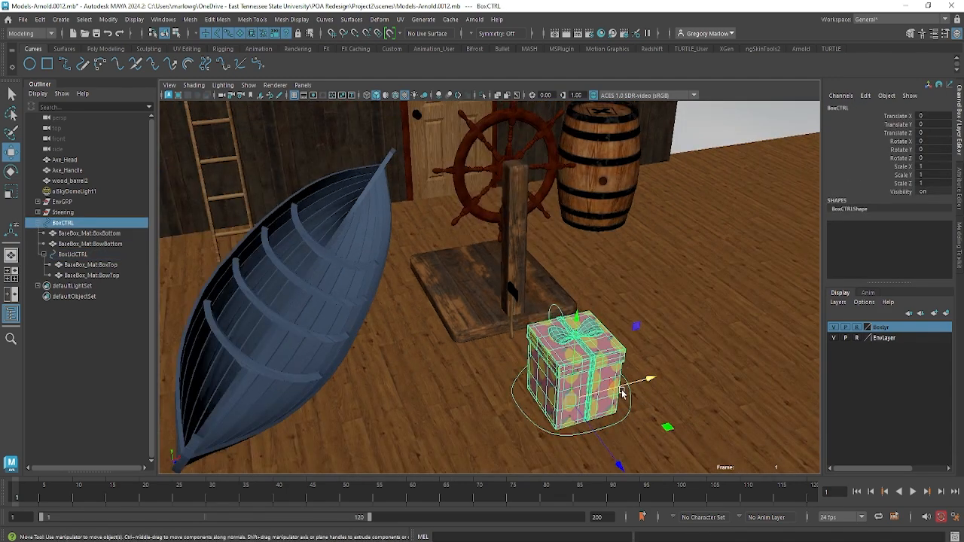
{"action": "left_click_drag", "start_coordinate": [623, 392], "coordinate": [750, 359]}
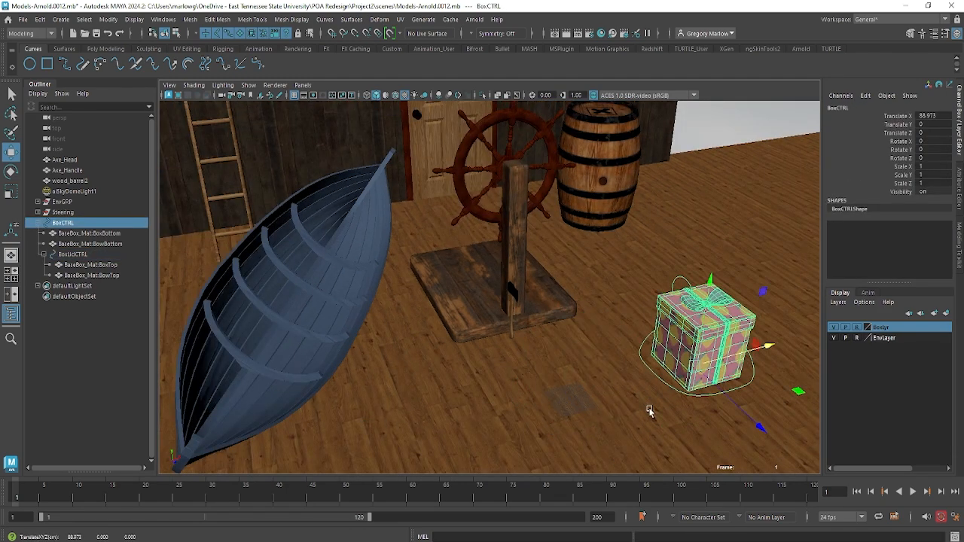
{"action": "left_click_drag", "start_coordinate": [649, 411], "coordinate": [573, 379], "text": "alt"}
{"action": "middle_click_drag", "start_coordinate": [618, 373], "coordinate": [491, 327], "text": "alt"}
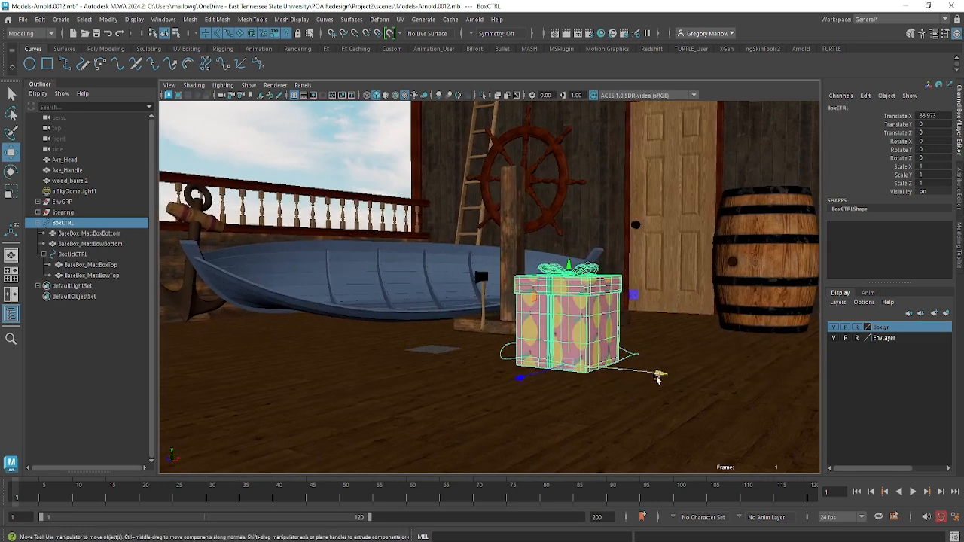
{"action": "left_click_drag", "start_coordinate": [657, 379], "coordinate": [801, 390]}
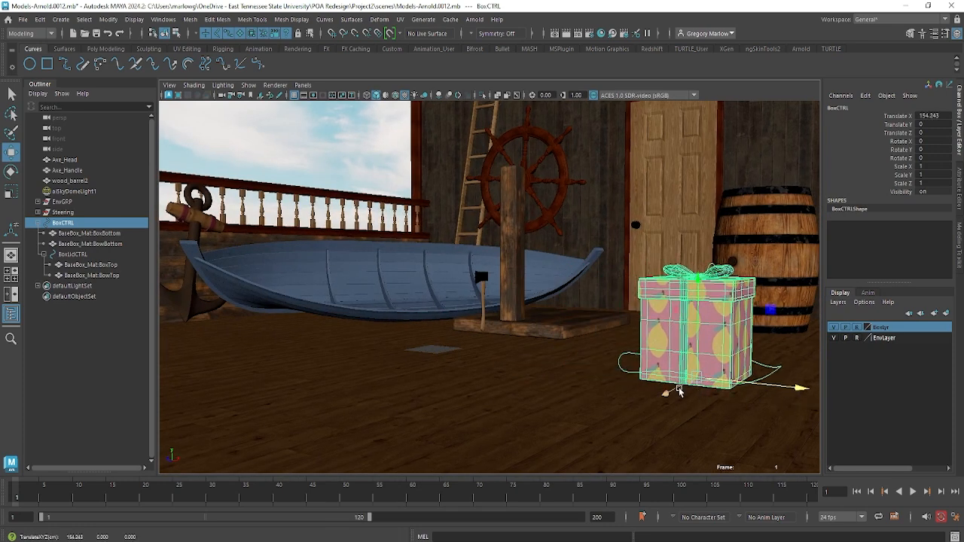
{"action": "left_click_drag", "start_coordinate": [679, 391], "coordinate": [776, 448]}
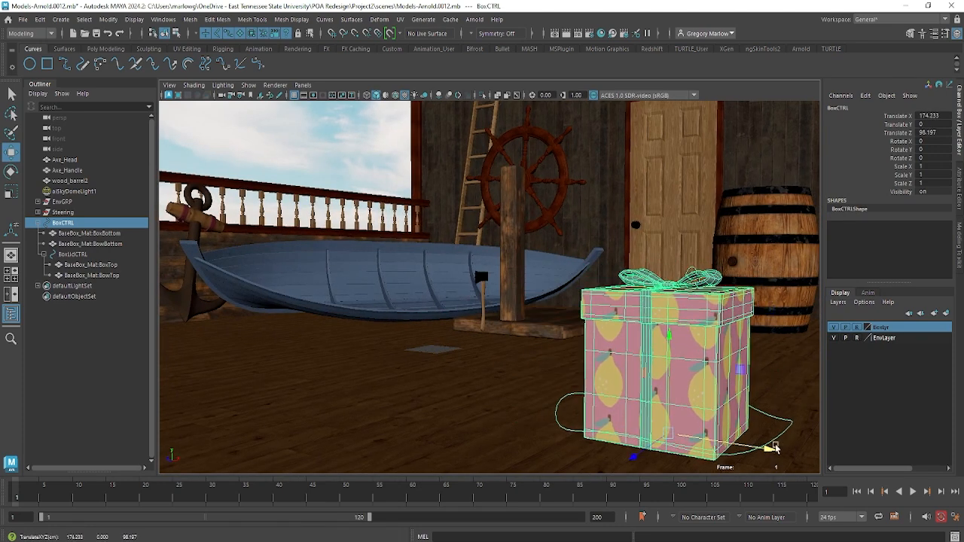
Step: Rotate BoxCTRL to about -46.5 degrees in Y to turn the whole gift box
{"action": "right_click_drag", "start_coordinate": [776, 449], "coordinate": [643, 424], "text": "alt"}
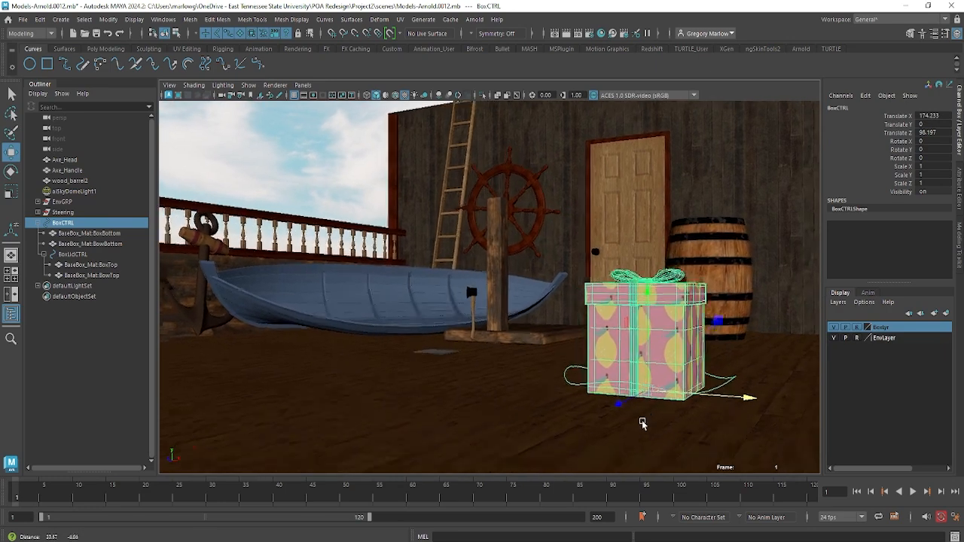
{"action": "left_click_drag", "start_coordinate": [642, 424], "coordinate": [651, 400], "text": "alt"}
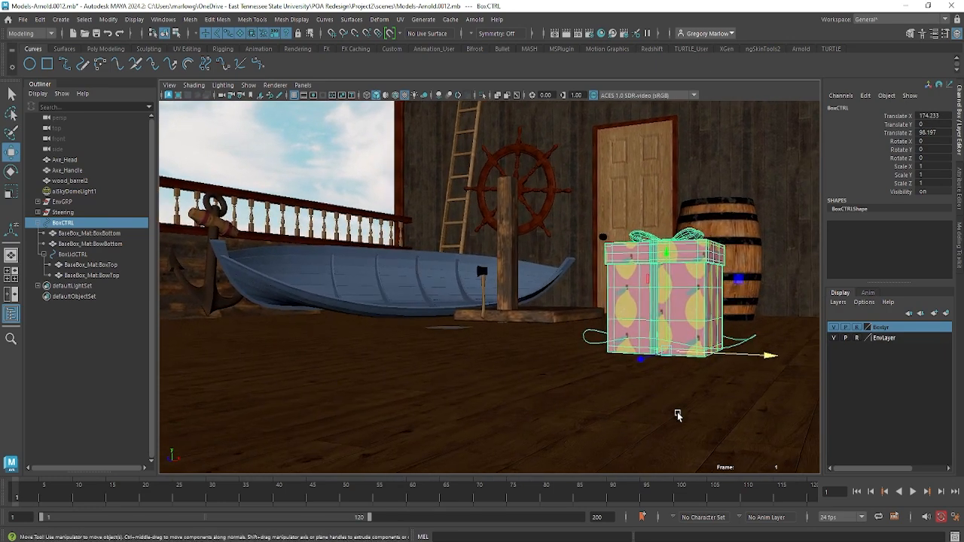
{"action": "key", "text": "e"}
{"action": "left_click_drag", "start_coordinate": [718, 359], "coordinate": [636, 370]}
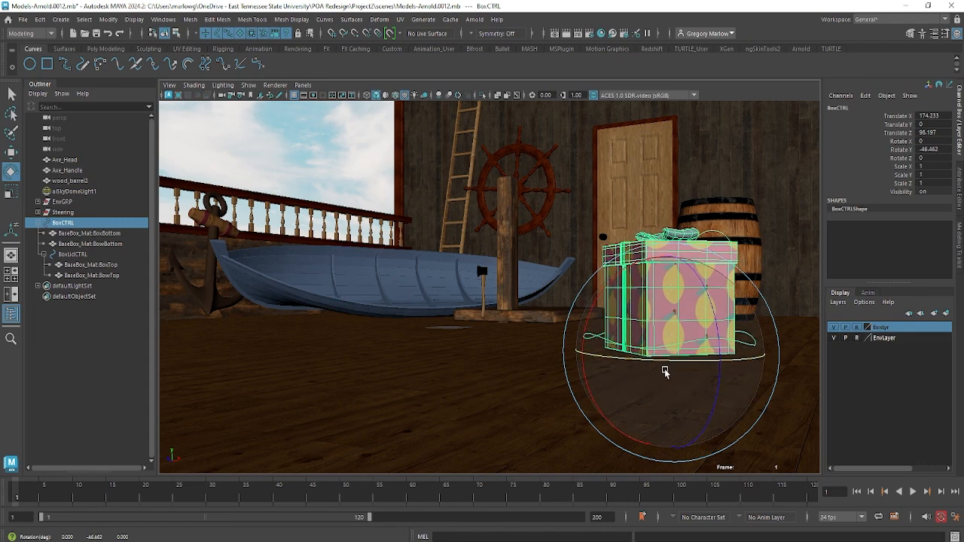
Step: Reselect the BoxCTRL curve around the box's base, clear it, and select the BoxLidCTRL curve at the lid
{"action": "scroll", "coordinate": [514, 347], "scroll_direction": "up", "scroll_amount": 4}
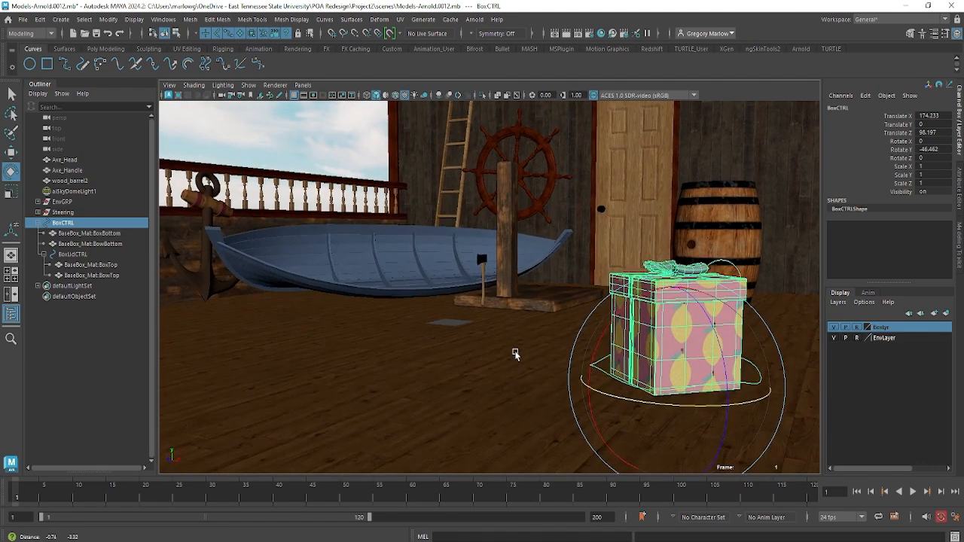
{"action": "scroll", "coordinate": [515, 354], "scroll_direction": "up", "scroll_amount": 2}
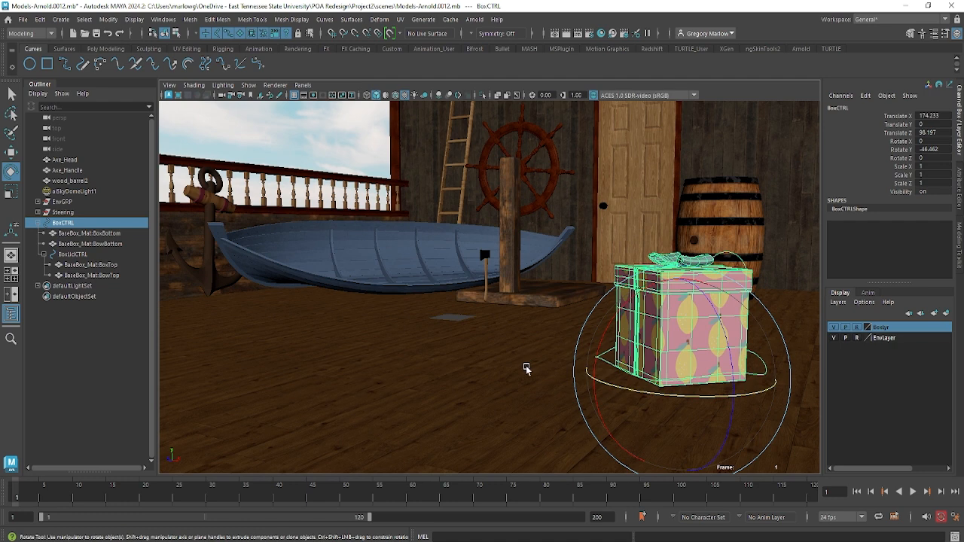
{"action": "left_click", "coordinate": [506, 387]}
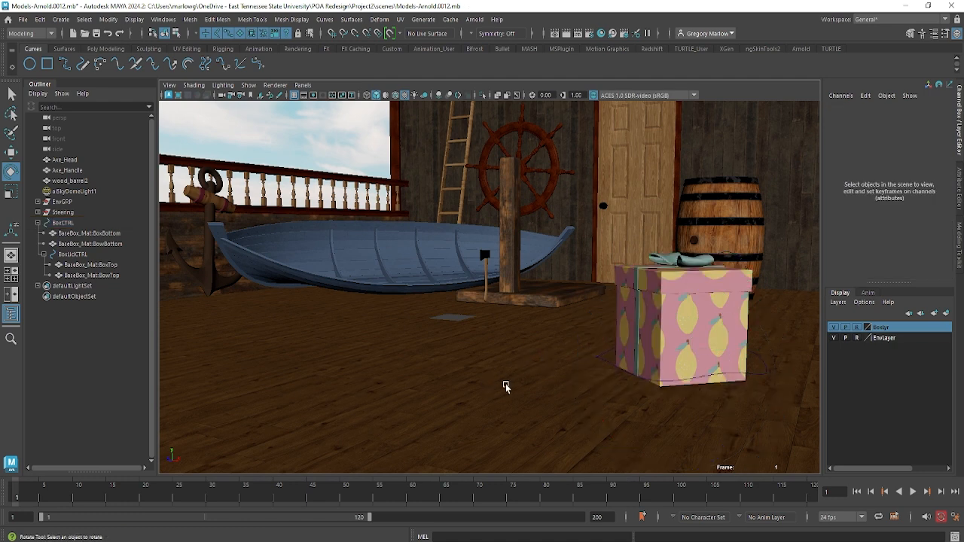
{"action": "left_click", "coordinate": [611, 365]}
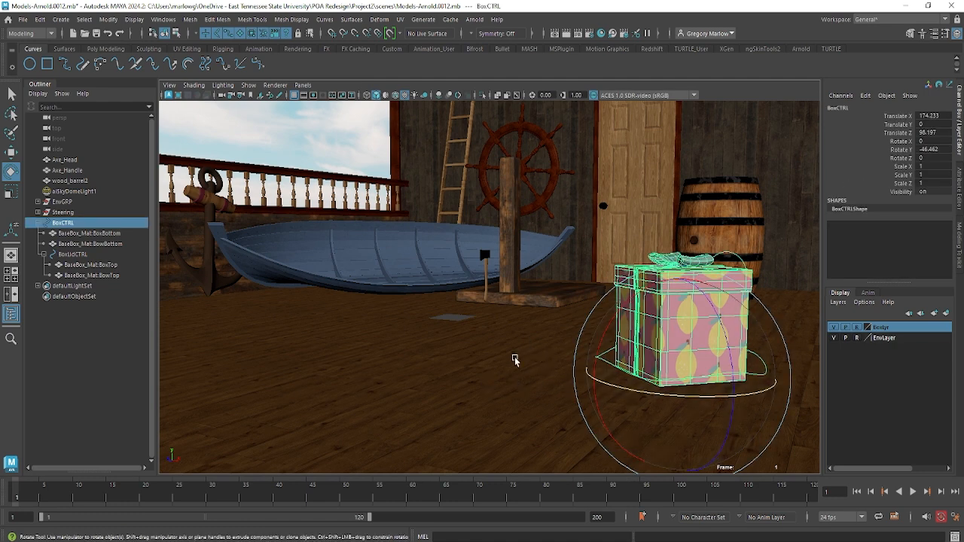
{"action": "left_click", "coordinate": [499, 341]}
{"action": "left_click", "coordinate": [740, 258]}
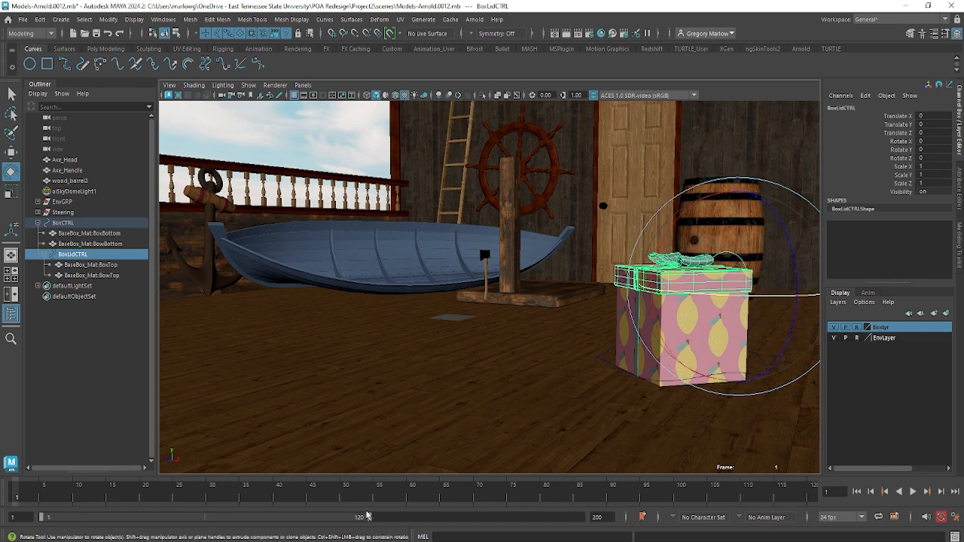
Step: Key BoxLidCTRL closed at frame 80 and rotated to about 2.4 degrees in X at frame 85
{"action": "left_click", "coordinate": [542, 500]}
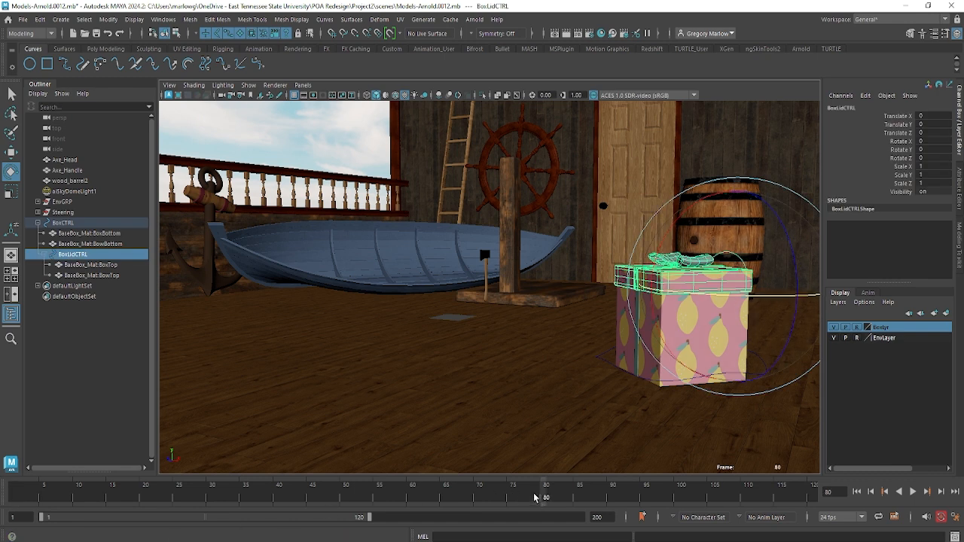
{"action": "key", "text": "s"}
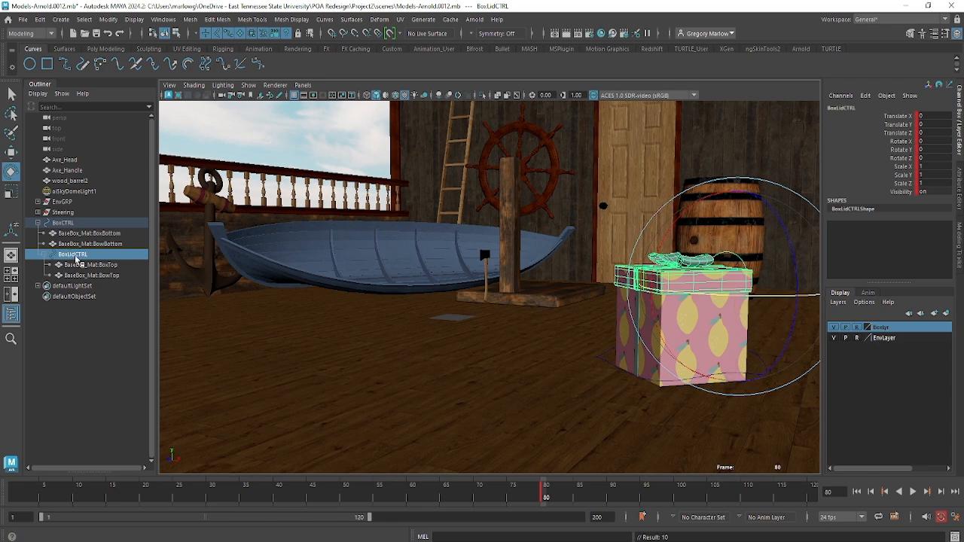
{"action": "left_click_drag", "start_coordinate": [548, 497], "coordinate": [580, 498]}
{"action": "left_click_drag", "start_coordinate": [691, 200], "coordinate": [694, 207]}
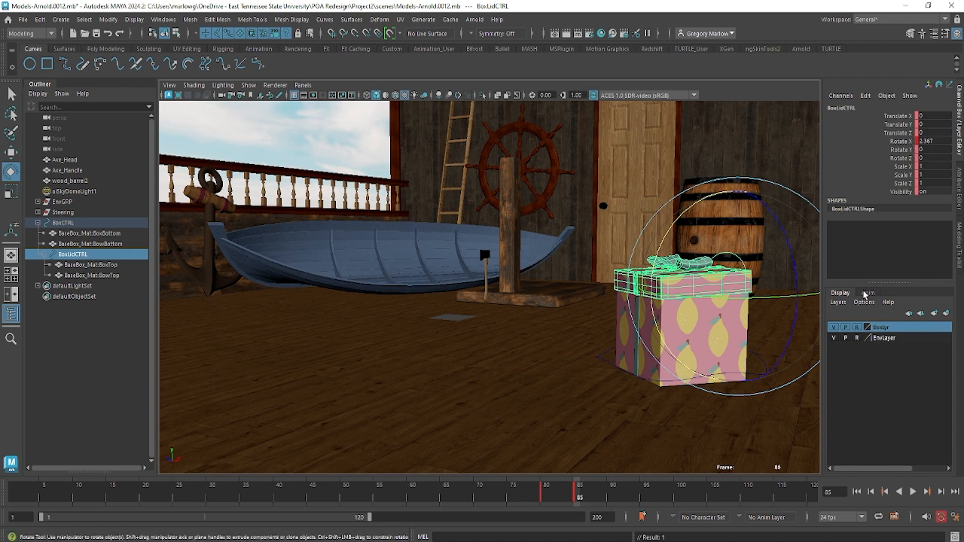
{"action": "key", "text": "s"}
{"action": "mouse_move", "coordinate": [574, 500]}
{"action": "left_mouse_down"}
{"action": "mouse_move", "coordinate": [551, 502]}
{"action": "mouse_move", "coordinate": [574, 504]}
{"action": "left_mouse_up"}
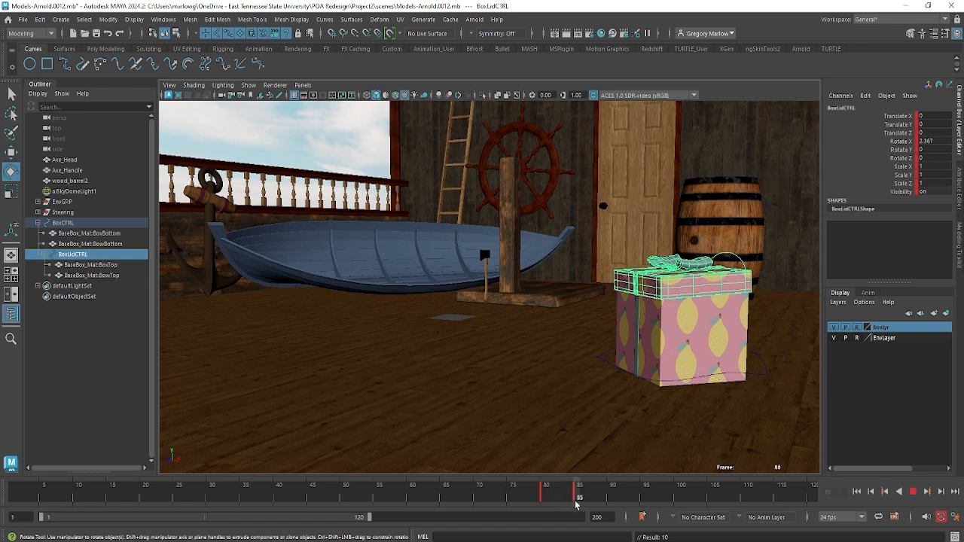
{"action": "left_click", "coordinate": [566, 503]}
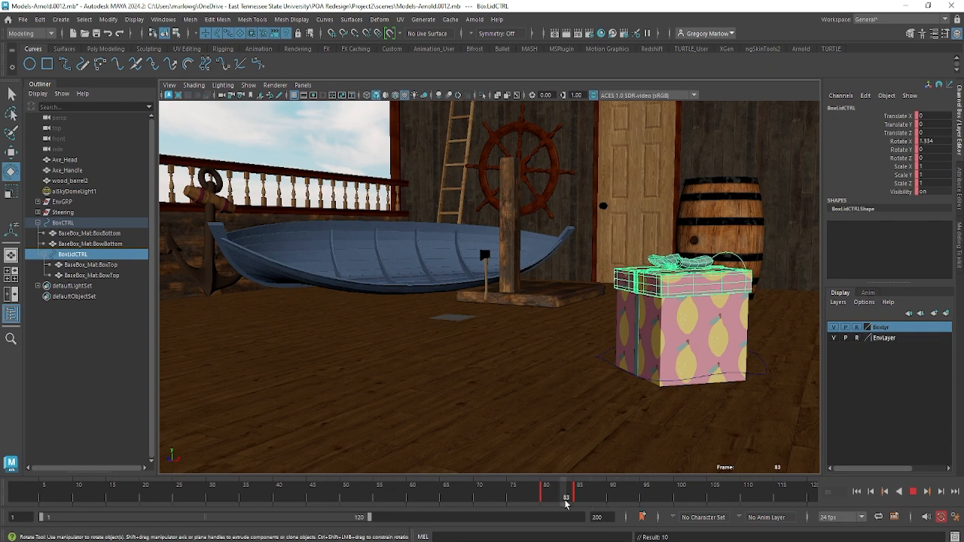
Step: Rotate BoxLidCTRL at frame 95 to about -102 degrees in X to swing the lid open
{"action": "left_click_drag", "start_coordinate": [565, 504], "coordinate": [644, 505]}
{"action": "left_click_drag", "start_coordinate": [675, 227], "coordinate": [919, 137]}
{"action": "left_click_drag", "start_coordinate": [676, 223], "coordinate": [712, 211]}
Step: Try raising the open lid about 9.3 in Y and shifting it with BoxLidCTRL, and undo both moves
{"action": "key", "text": "w"}
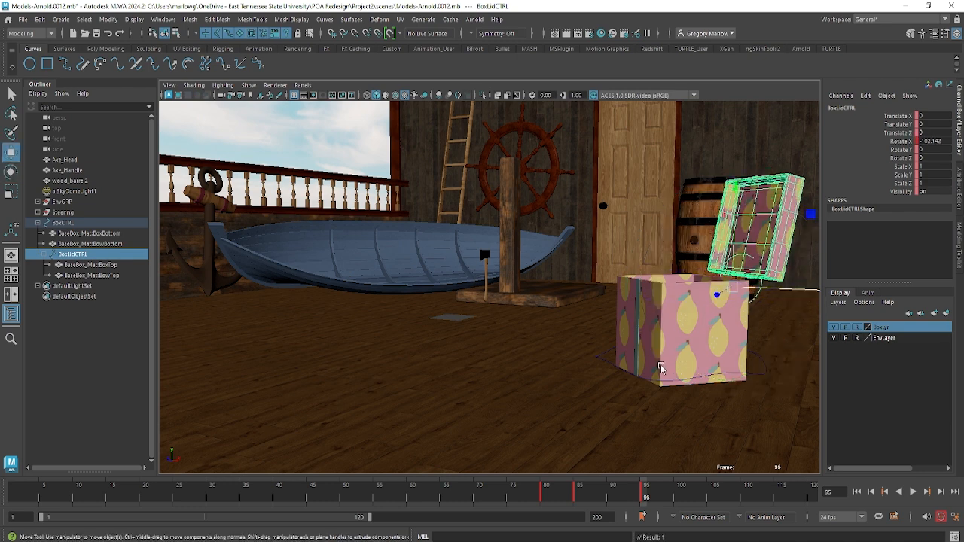
{"action": "left_click_drag", "start_coordinate": [731, 269], "coordinate": [780, 268]}
{"action": "key", "text": "ctrl+z"}
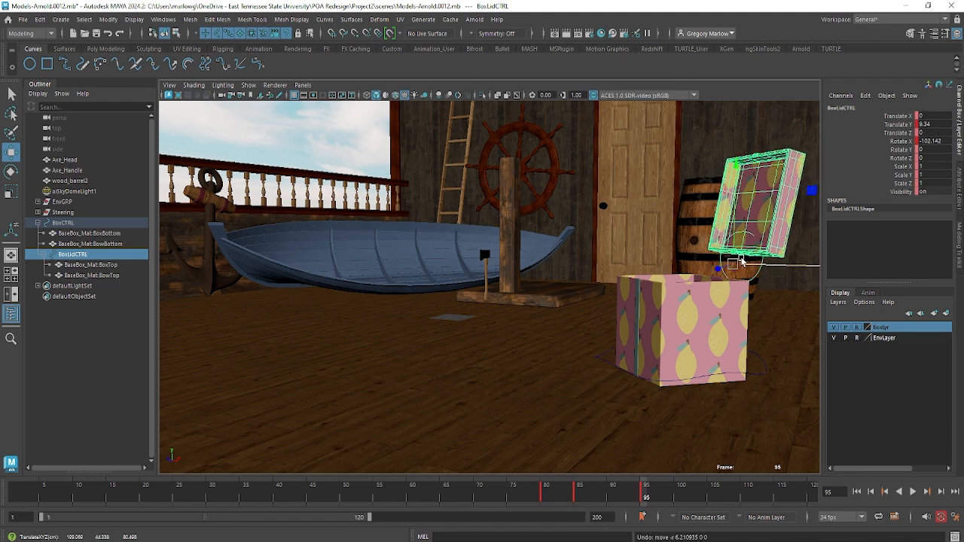
{"action": "key", "text": "ctrl+z"}
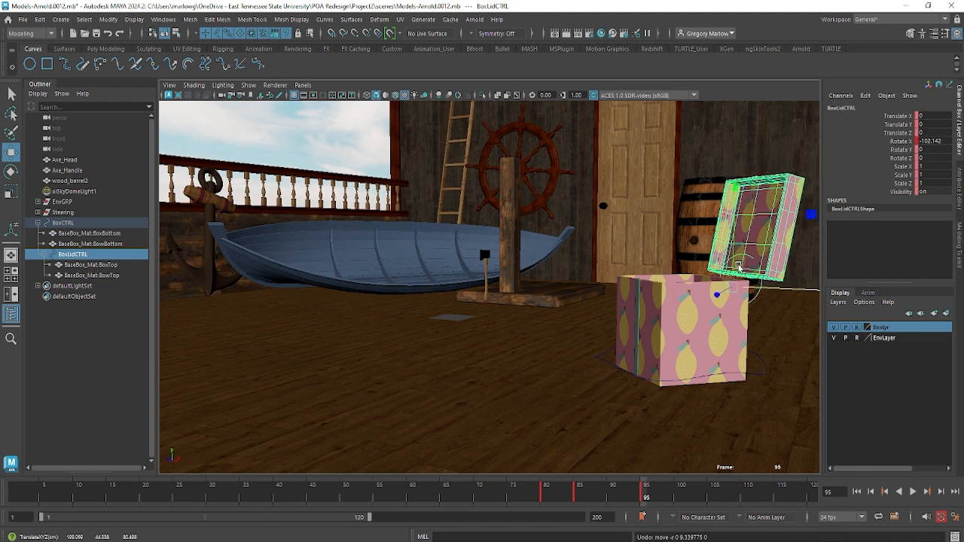
Step: Move BoxLidCTRL to about 8.7 in Y and -7.2 in Z and key it at frame 95
{"action": "key", "text": "w"}
{"action": "left_click_drag", "start_coordinate": [740, 265], "coordinate": [750, 228]}
{"action": "left_click_drag", "start_coordinate": [791, 278], "coordinate": [803, 282]}
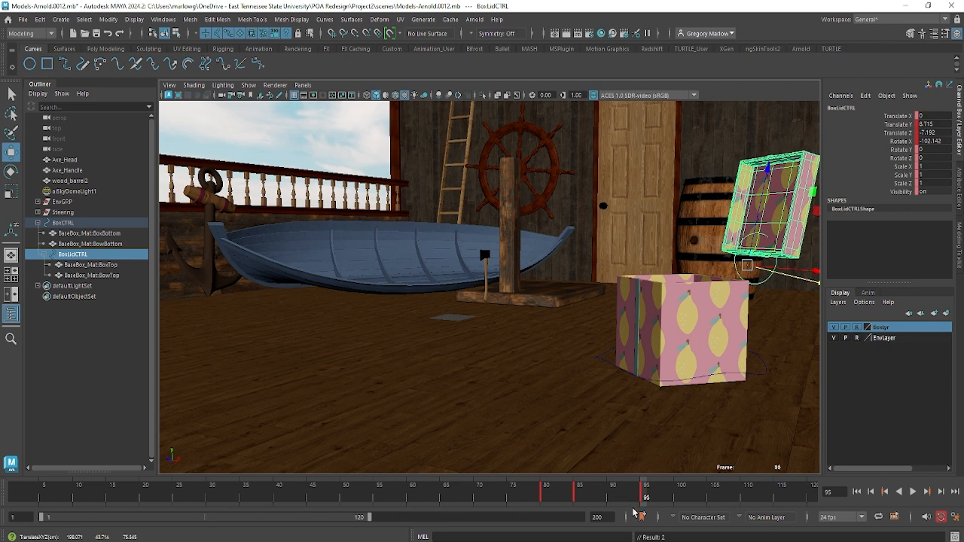
{"action": "key", "text": "s"}
Step: Key BoxLidCTRL at frame 101 with the in-between lid pose from frame 93
{"action": "mouse_move", "coordinate": [641, 498]}
{"action": "left_mouse_down"}
{"action": "mouse_move", "coordinate": [550, 504]}
{"action": "mouse_move", "coordinate": [709, 500]}
{"action": "mouse_move", "coordinate": [685, 501]}
{"action": "left_mouse_up"}
{"action": "key", "text": "w"}
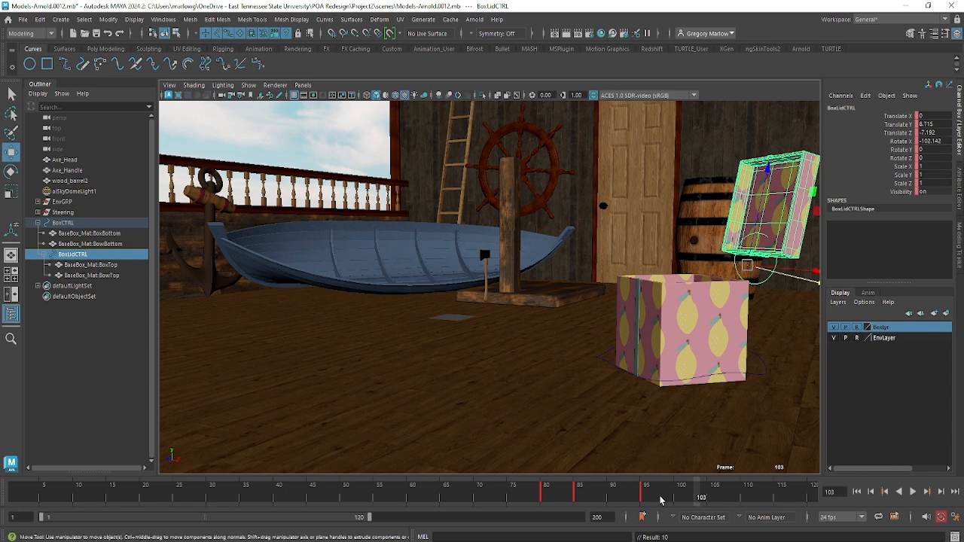
{"action": "left_click_drag", "start_coordinate": [644, 499], "coordinate": [630, 502]}
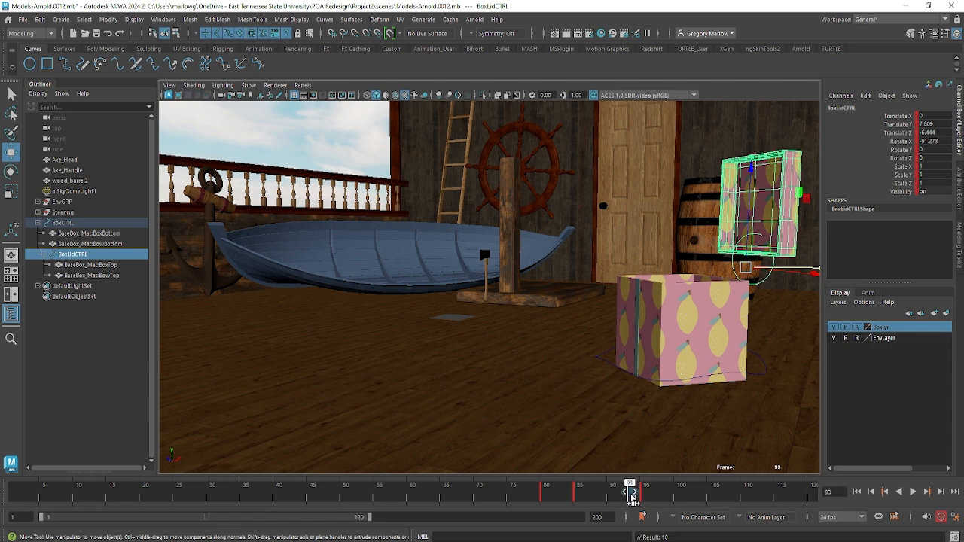
Step: Play back the lid-opening animation from frame 57 and stop it
{"action": "mouse_move", "coordinate": [631, 496]}
{"action": "left_mouse_down"}
{"action": "mouse_move", "coordinate": [698, 495]}
{"action": "mouse_move", "coordinate": [393, 495]}
{"action": "left_mouse_up"}
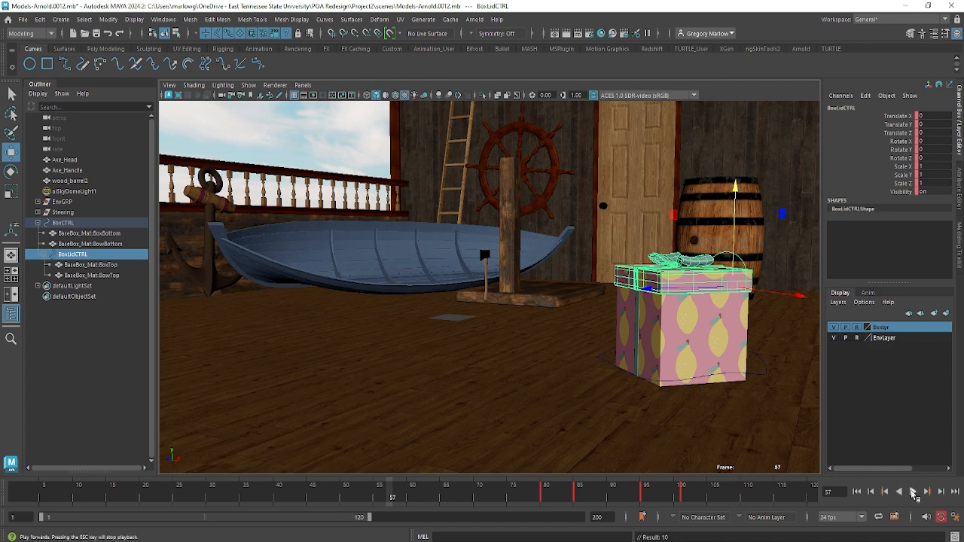
{"action": "left_click", "coordinate": [914, 492]}
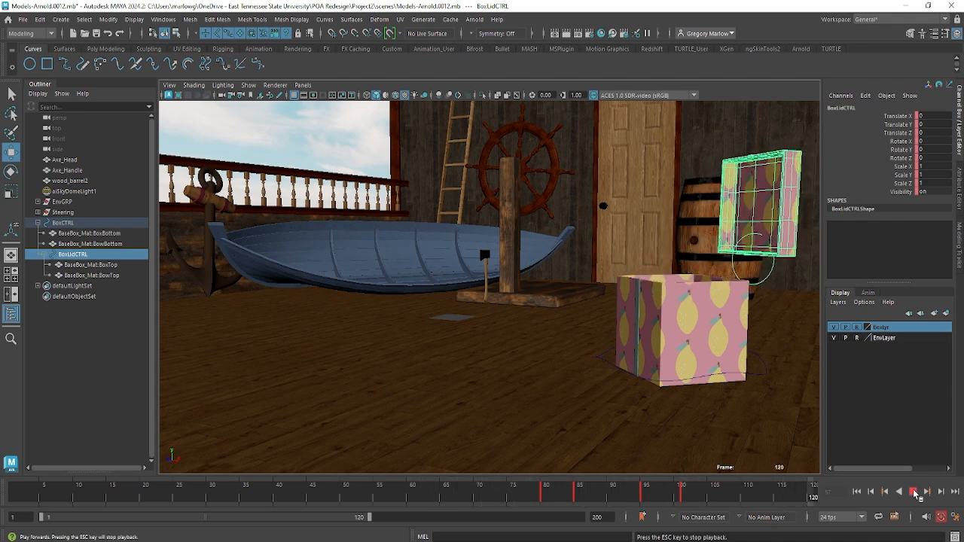
{"action": "left_click", "coordinate": [915, 494]}
Step: Raise the lid at frame 90 to about 13.8 in Y and -3.4 in Z, rotating BoxLidCTRL to about -33 degrees in X
{"action": "left_click", "coordinate": [627, 492]}
{"action": "mouse_move", "coordinate": [627, 491]}
{"action": "left_mouse_down"}
{"action": "mouse_move", "coordinate": [603, 494]}
{"action": "mouse_move", "coordinate": [646, 494]}
{"action": "mouse_move", "coordinate": [590, 493]}
{"action": "mouse_move", "coordinate": [612, 494]}
{"action": "left_mouse_up"}
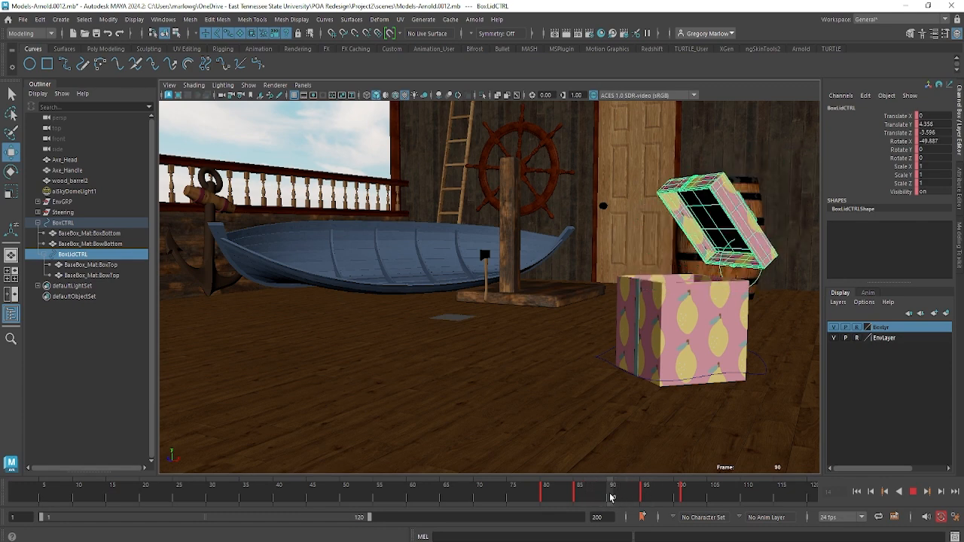
{"action": "key", "text": "w"}
{"action": "left_click_drag", "start_coordinate": [722, 253], "coordinate": [732, 230]}
{"action": "key", "text": "e"}
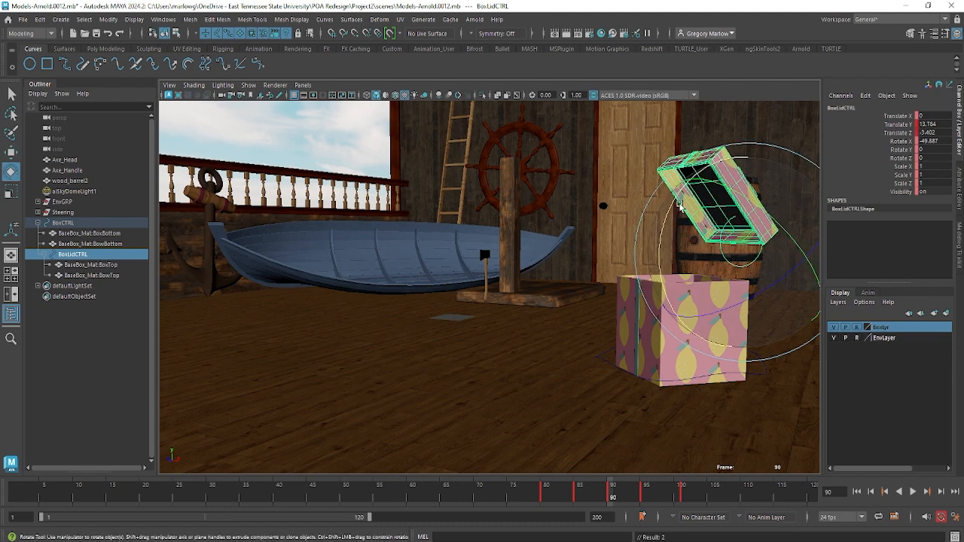
{"action": "left_click_drag", "start_coordinate": [680, 205], "coordinate": [638, 427]}
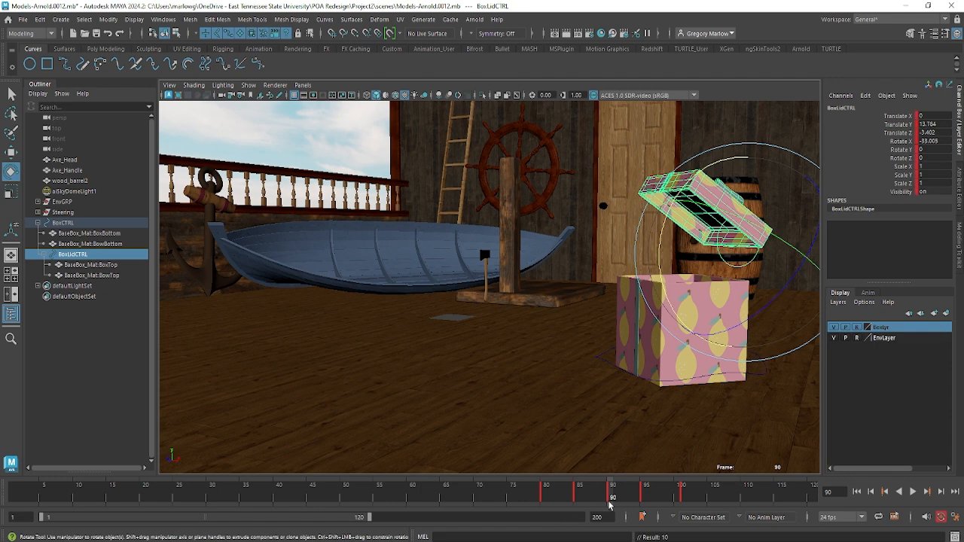
Step: Adjust BoxLidCTRL at frame 101 to about -90.4 degrees in X, 6.9 in Y and -6.4 in Z
{"action": "key", "text": "alt+v"}
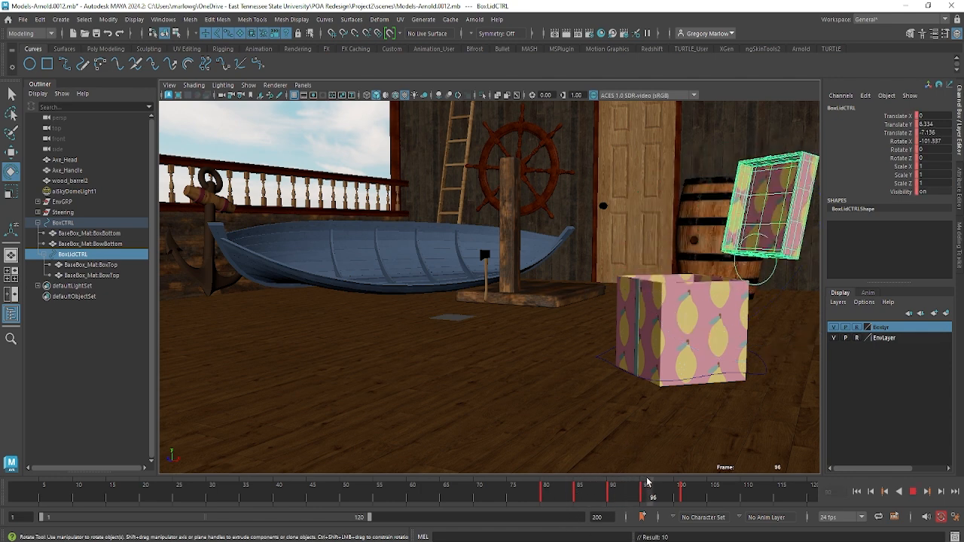
{"action": "left_click_drag", "start_coordinate": [647, 481], "coordinate": [684, 469]}
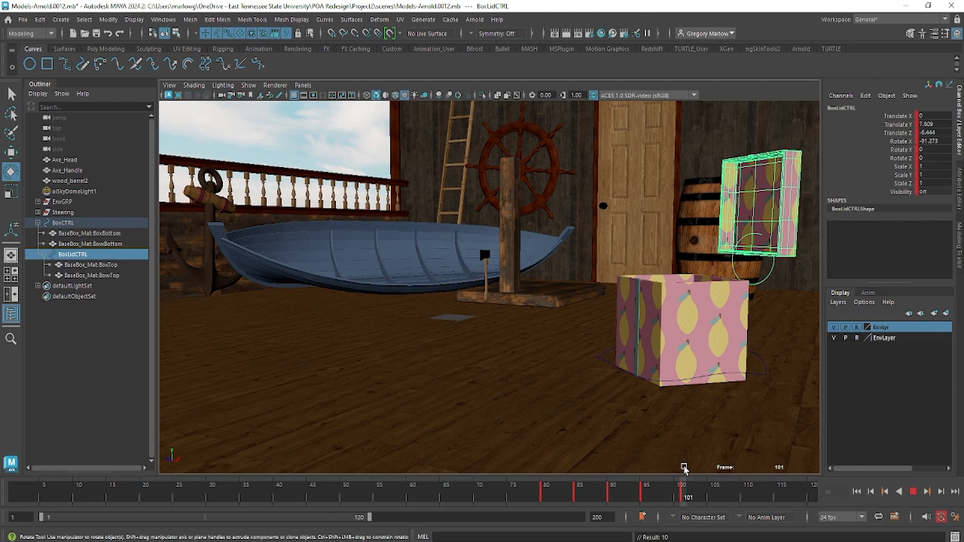
{"action": "left_click_drag", "start_coordinate": [696, 198], "coordinate": [693, 200]}
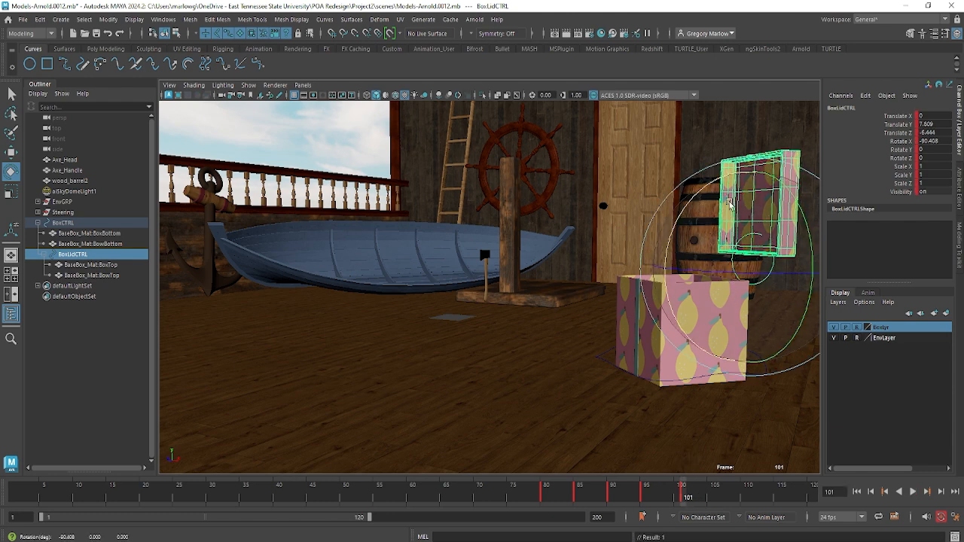
{"action": "key", "text": "w"}
{"action": "left_click_drag", "start_coordinate": [752, 232], "coordinate": [730, 309]}
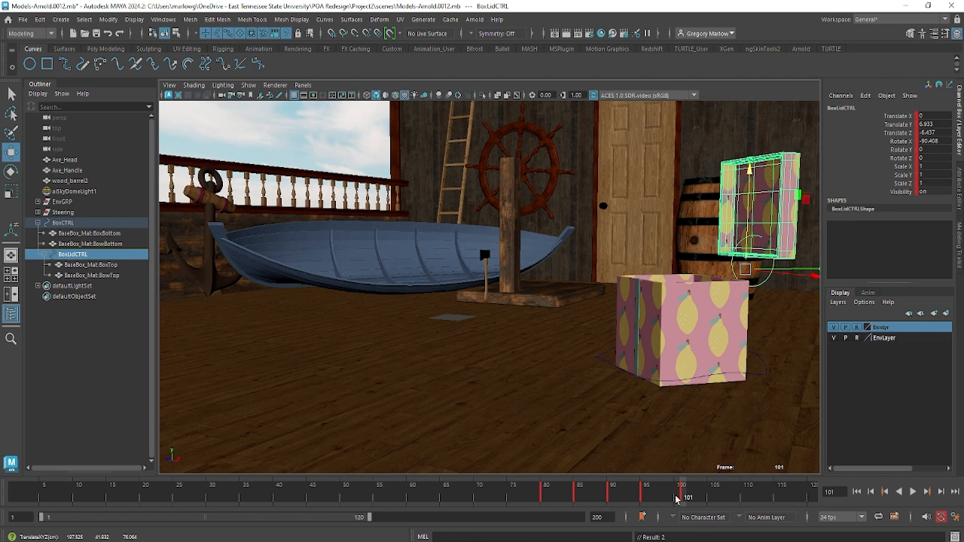
Step: Play the refined lid animation from just before frame 85 and stop it
{"action": "left_click_drag", "start_coordinate": [677, 498], "coordinate": [556, 489]}
{"action": "left_click", "coordinate": [914, 492]}
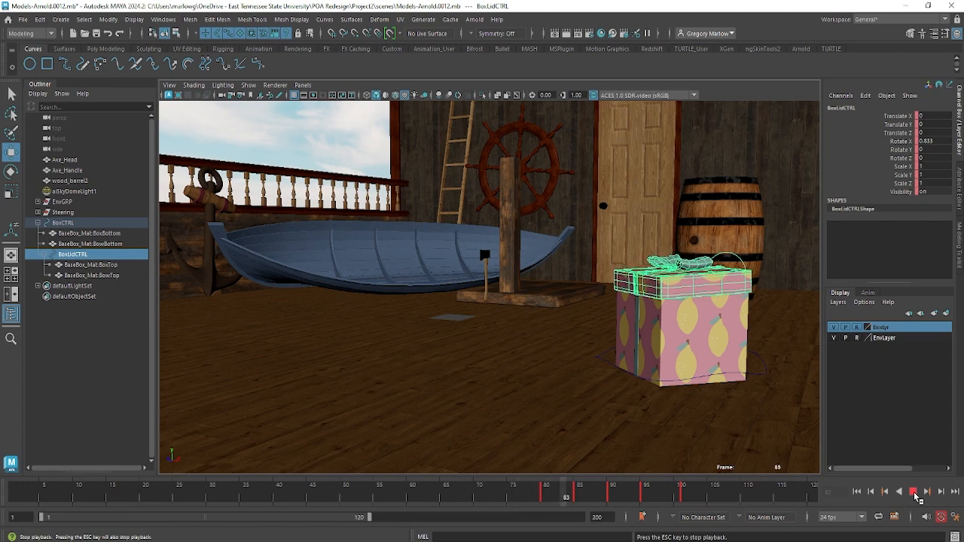
{"action": "left_click", "coordinate": [913, 493]}
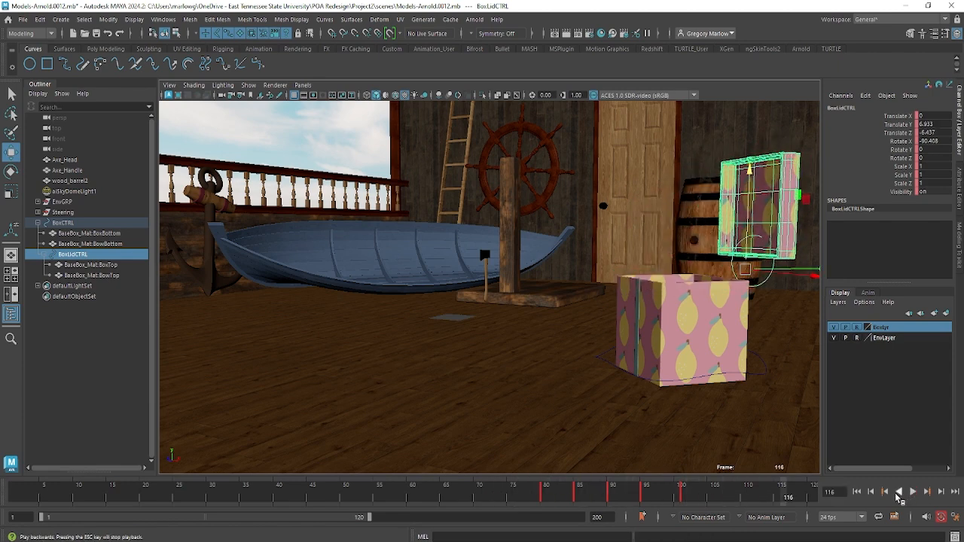